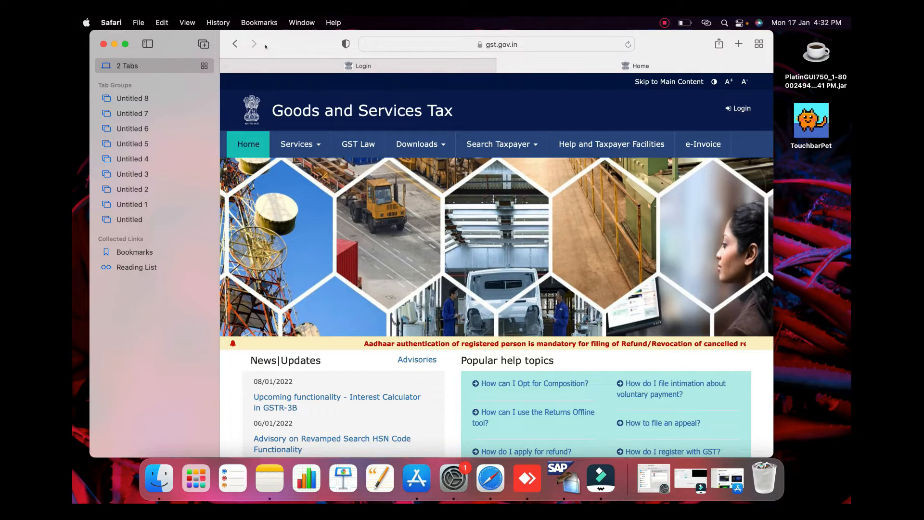
Step: Log in to the GST portal with the saved username, the account password and the captcha characters
left_click(124, 44)
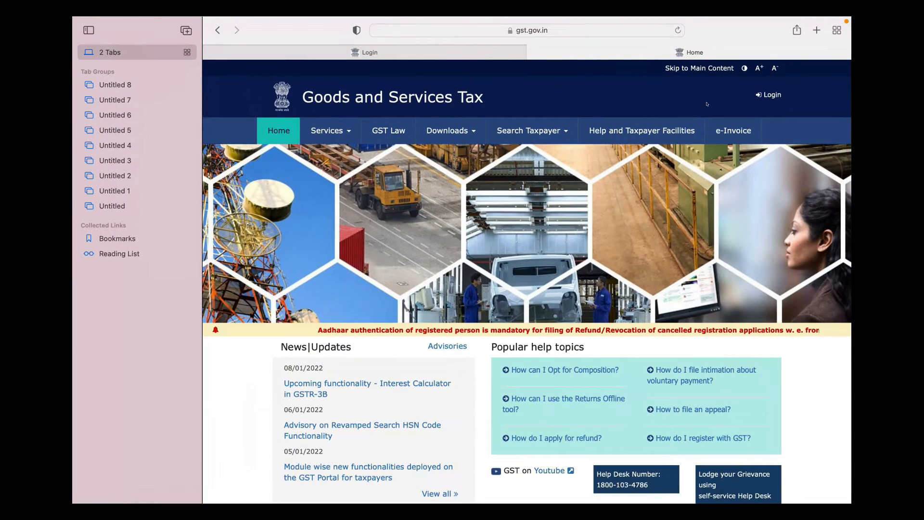
left_click(767, 95)
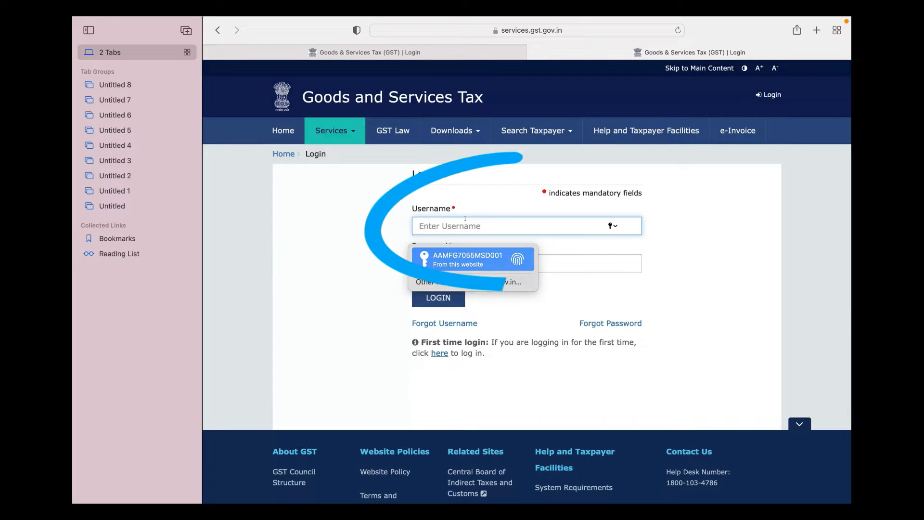
left_click(479, 255)
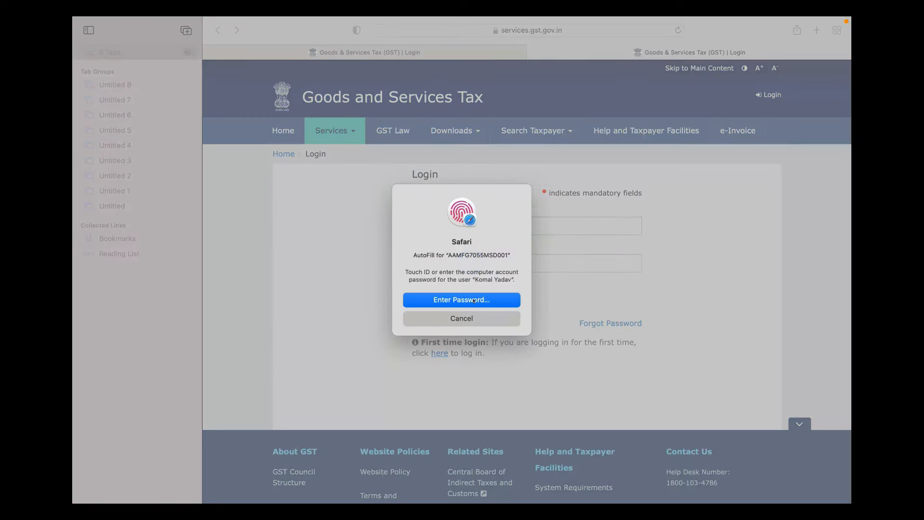
left_click(474, 300)
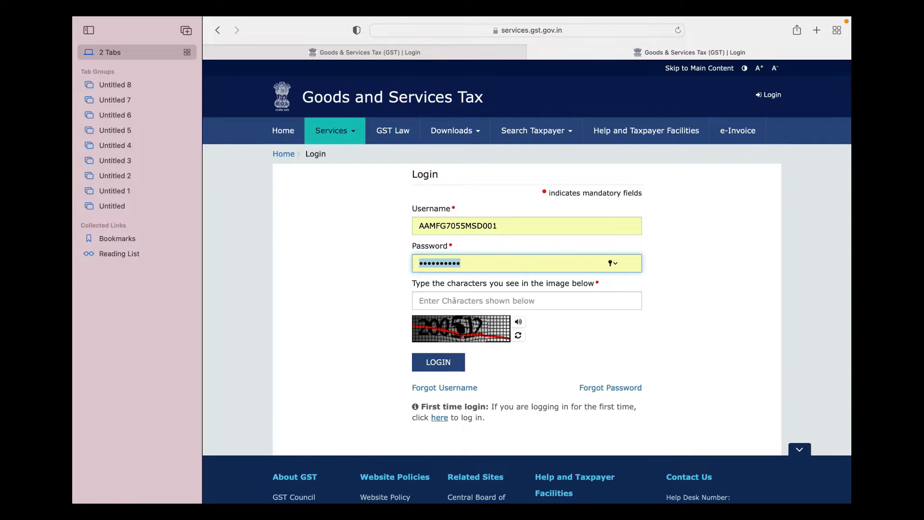
left_click(453, 300)
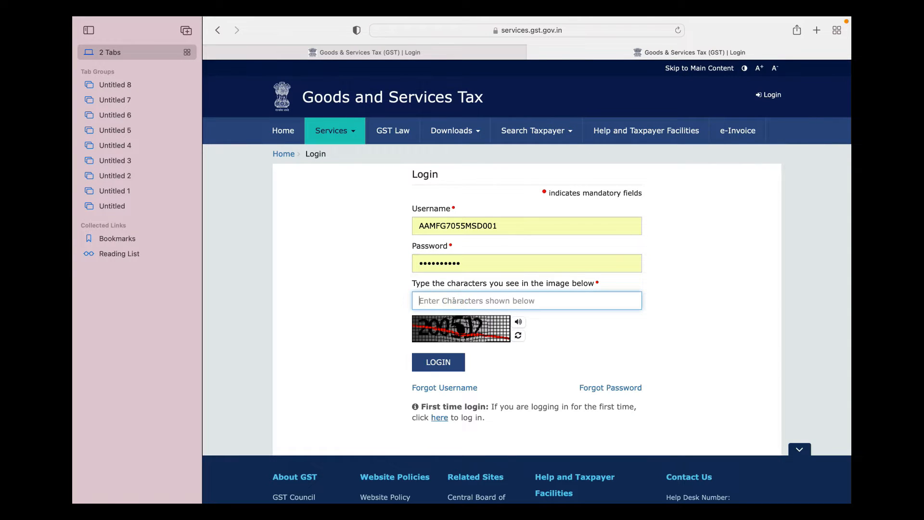
type("2")
left_click(443, 362)
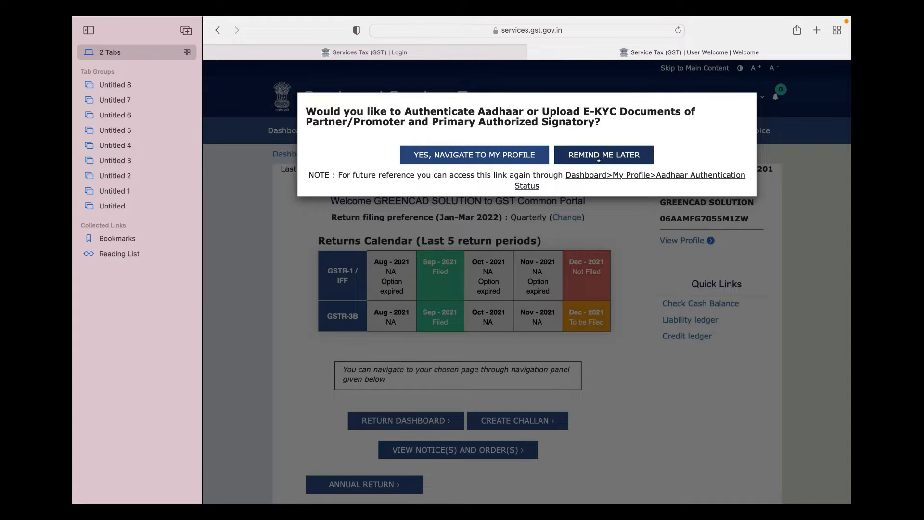
Step: Postpone the Aadhaar authentication request and open the Return Dashboard
left_click(602, 155)
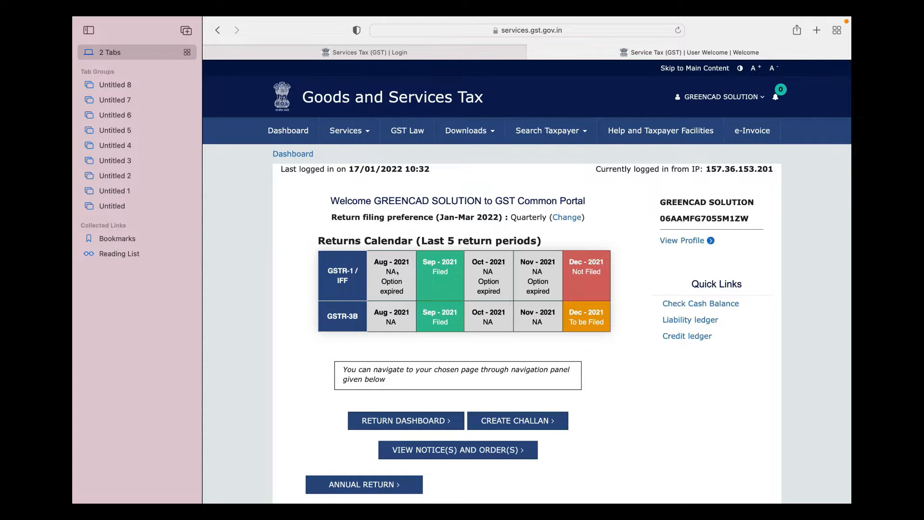
scroll(391, 271, "down", 4)
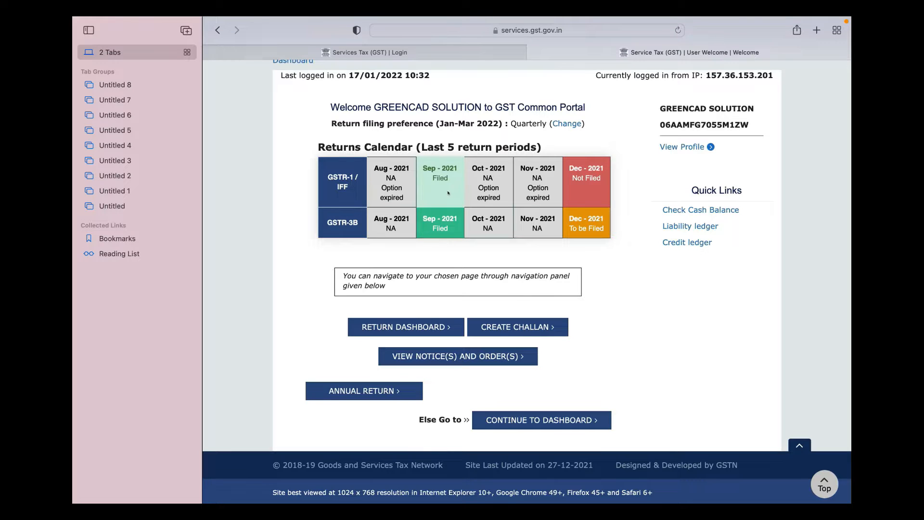
left_click(436, 326)
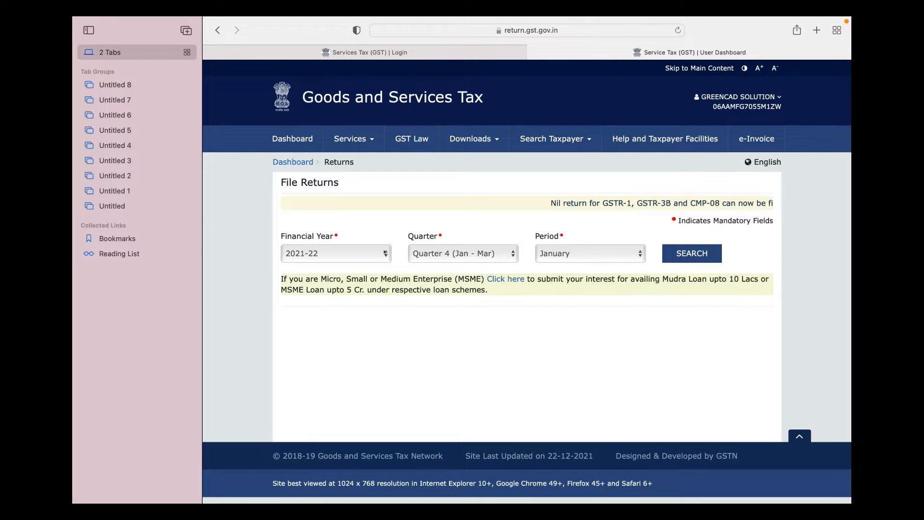
Step: Search the returns for financial year 2021-22, Quarter 3 (Oct - Dec), period December
left_click(385, 253)
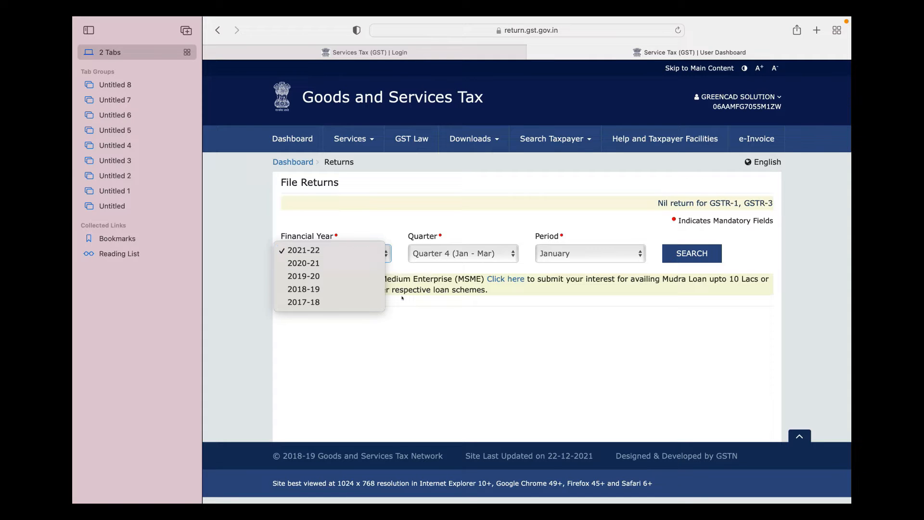
left_click(514, 254)
left_click(512, 253)
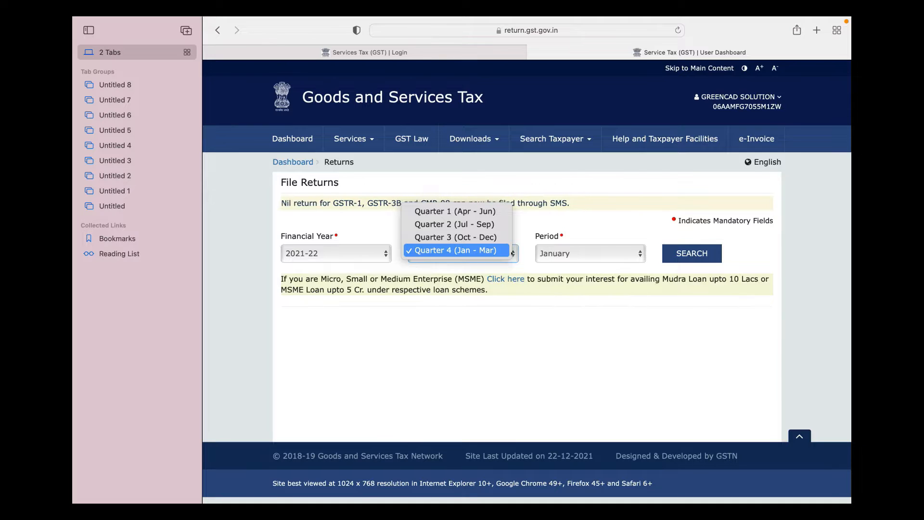
left_click(512, 254)
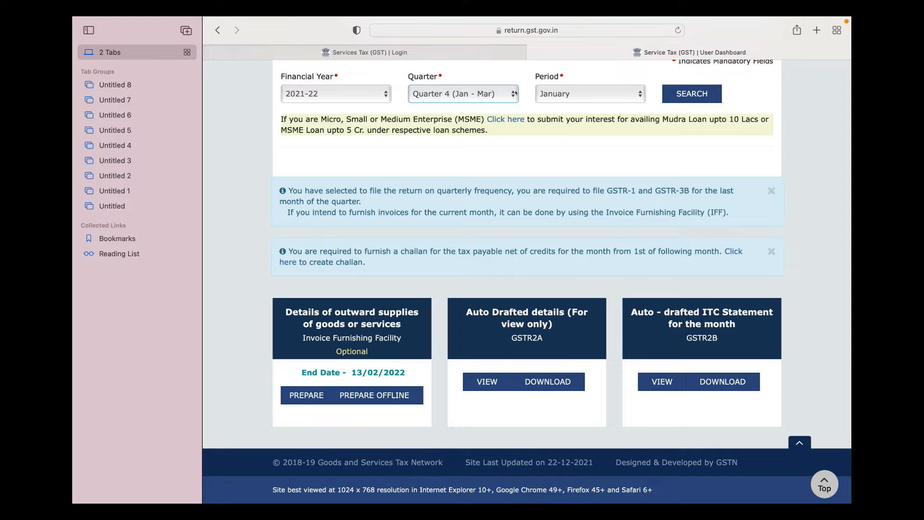
left_click(512, 93)
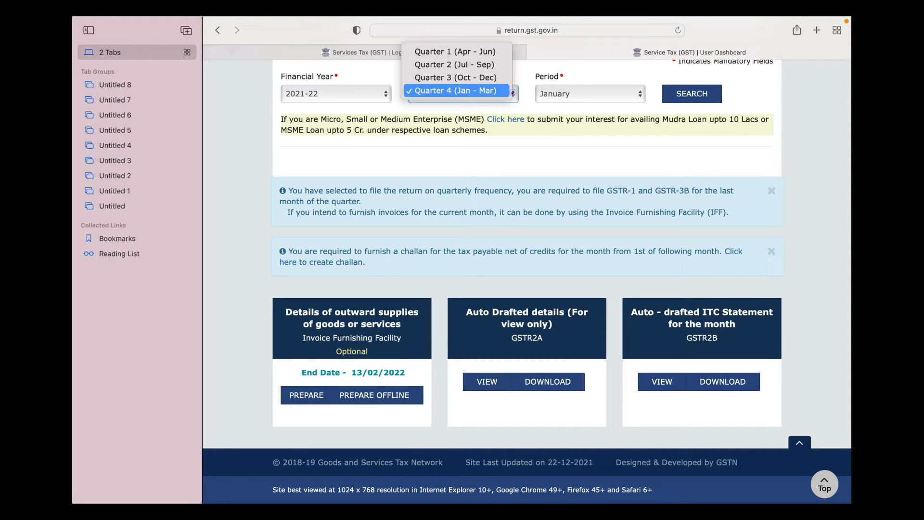
left_click(482, 78)
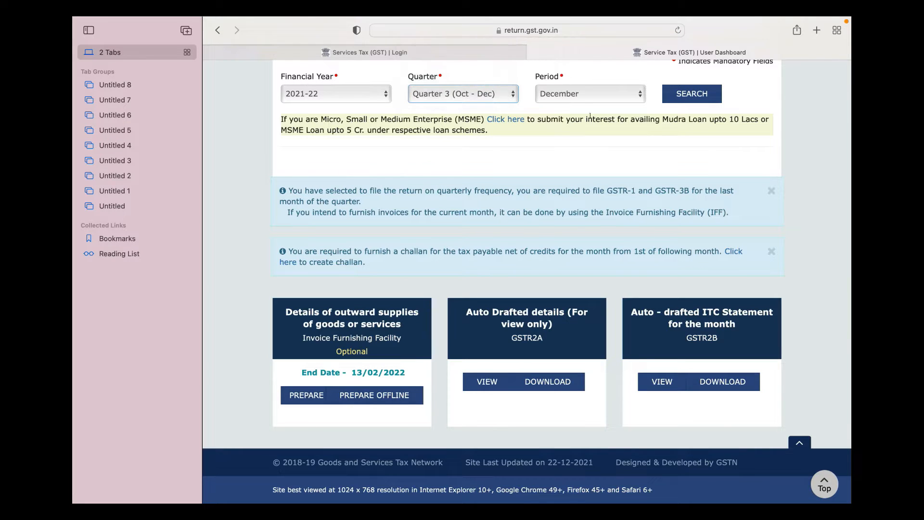
left_click(689, 94)
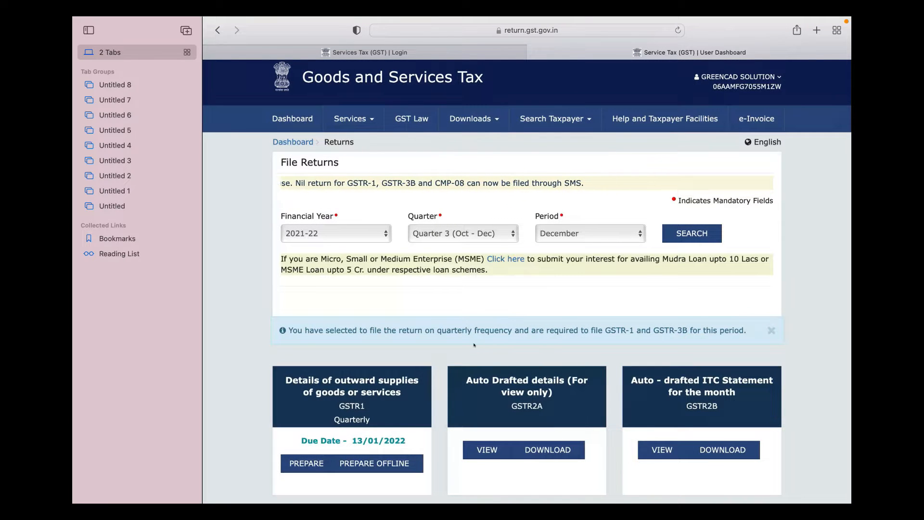
Step: Open the offline preparation page for the quarterly GSTR-1 and go back to File Returns
scroll(326, 212, "down", 5)
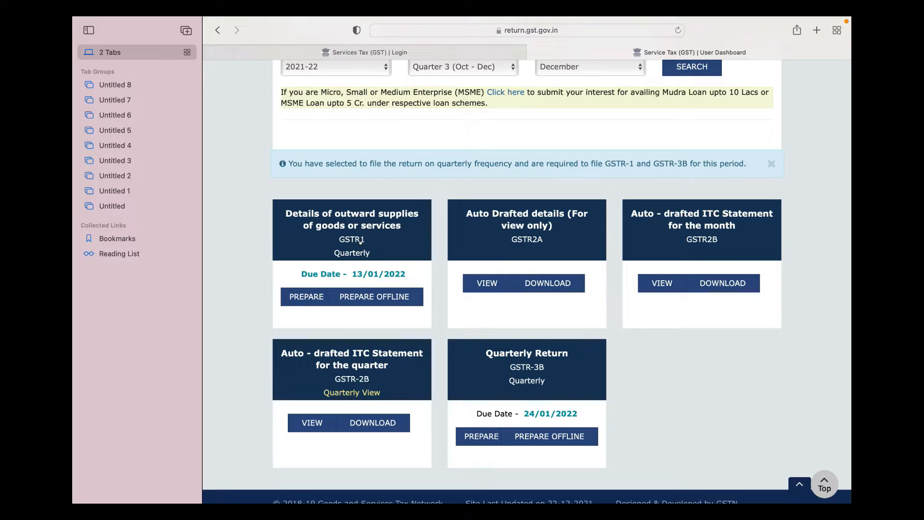
left_click(385, 296)
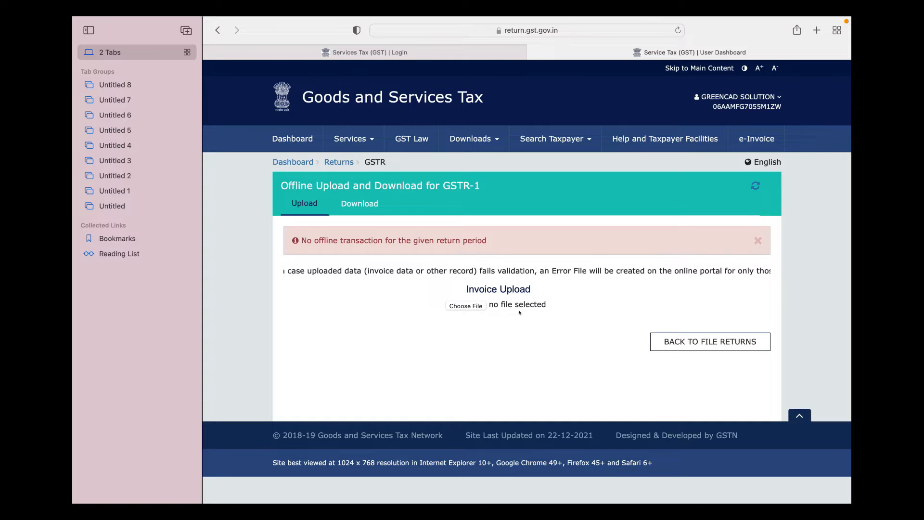
left_click(681, 339)
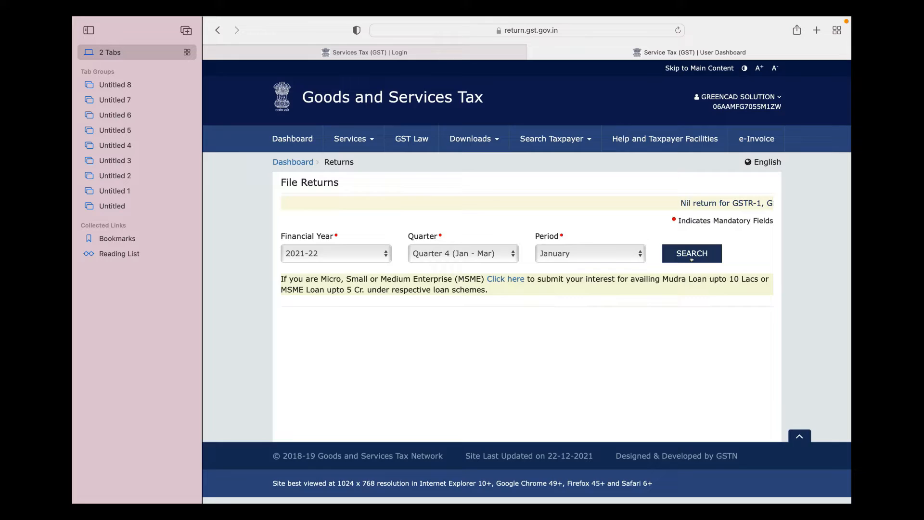
Step: Search the returns for 2021-22, Quarter 3 (Oct - Dec), December again and open the quarterly GSTR-1 for online preparation
left_click(692, 255)
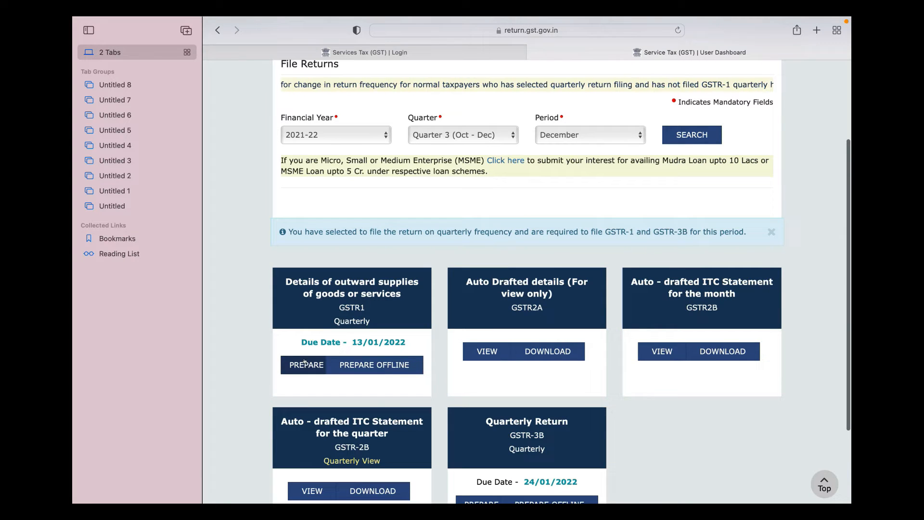
left_click(305, 365)
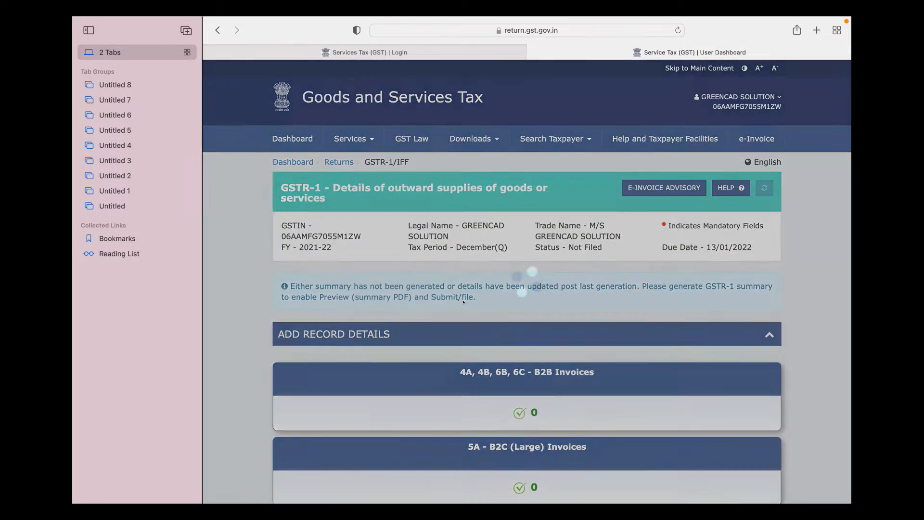
Step: Examine the GSTR-1 record sections, from B2B Invoices through Documents Issued, to find where the supplies belong
scroll(460, 313, "down", 5)
scroll(464, 303, "down", 3)
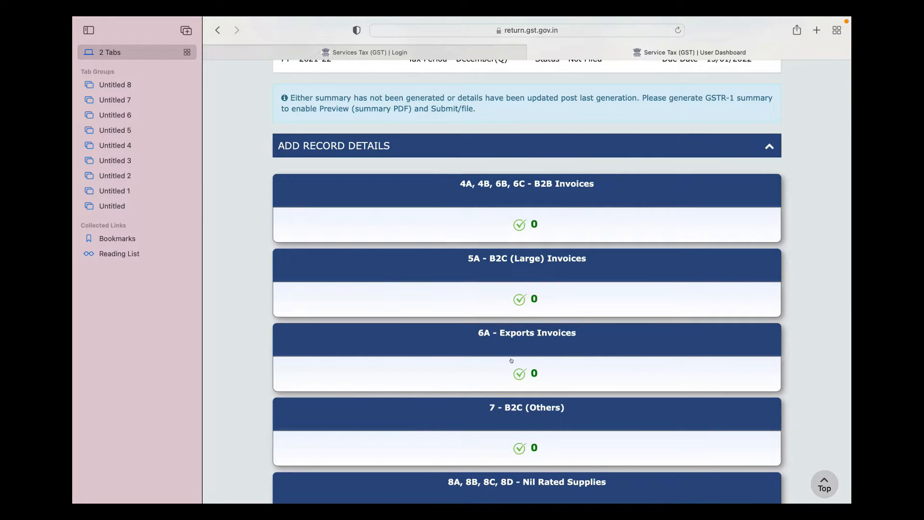
scroll(511, 360, "down", 3)
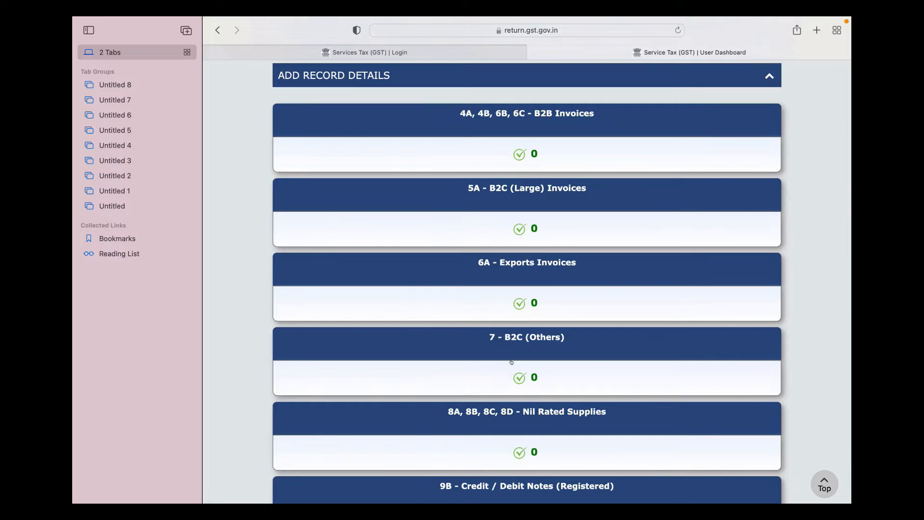
scroll(511, 362, "up", 2)
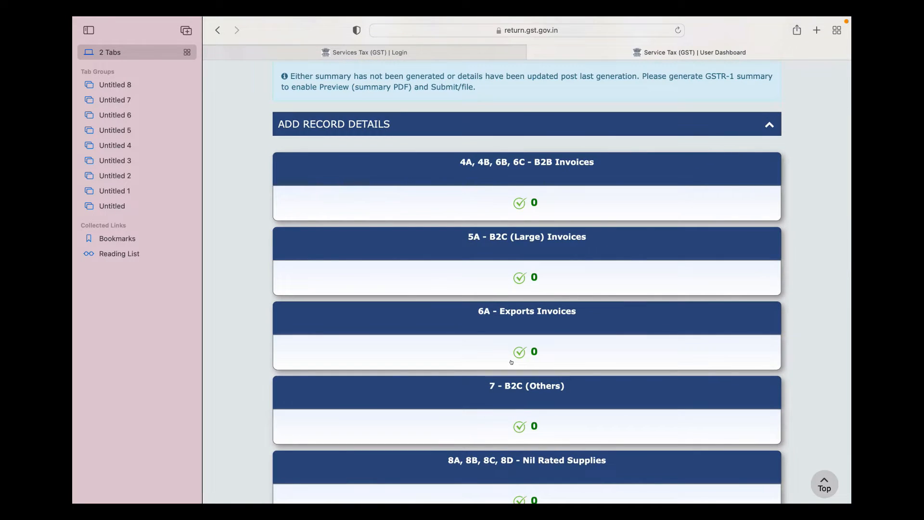
scroll(512, 362, "down", 2)
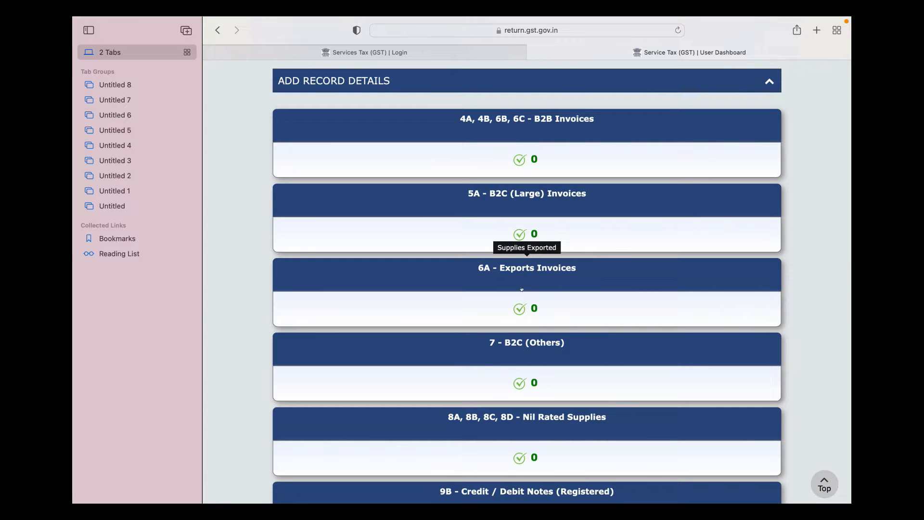
scroll(523, 302, "down", 3)
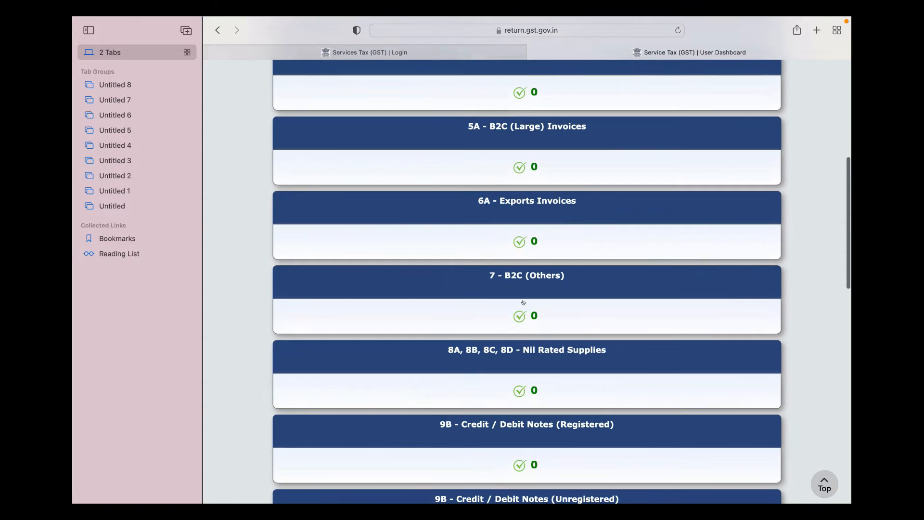
scroll(524, 302, "down", 5)
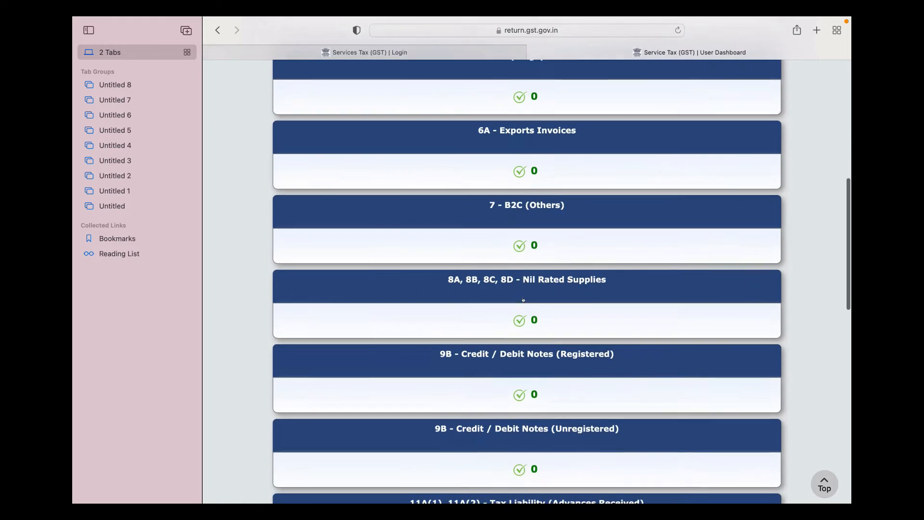
scroll(523, 299, "down", 8)
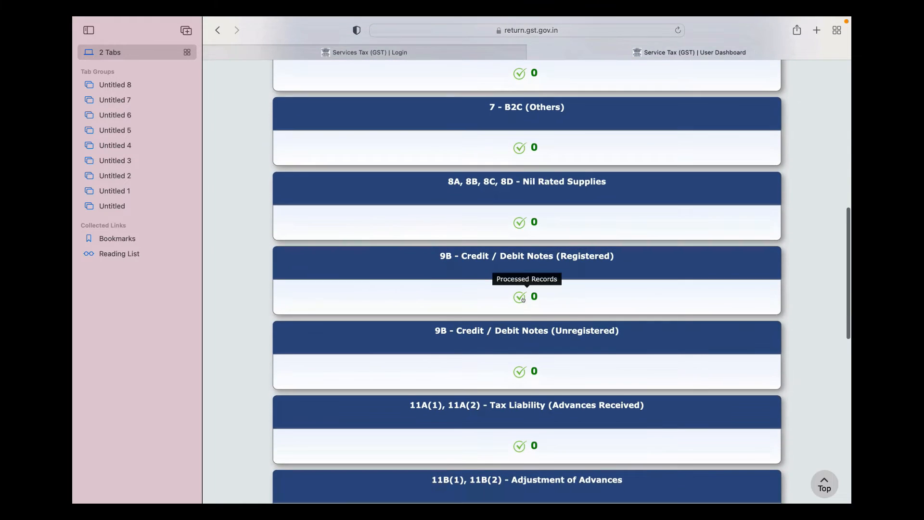
scroll(524, 299, "down", 8)
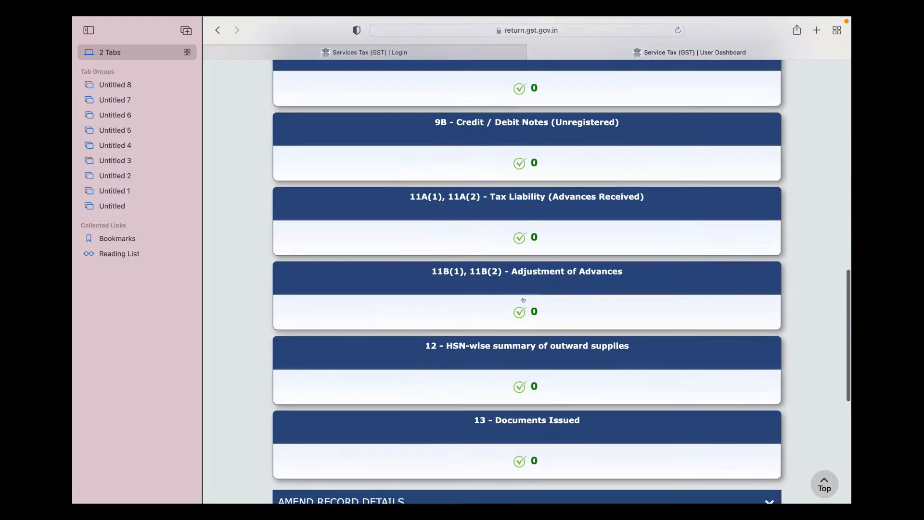
scroll(523, 300, "up", 20)
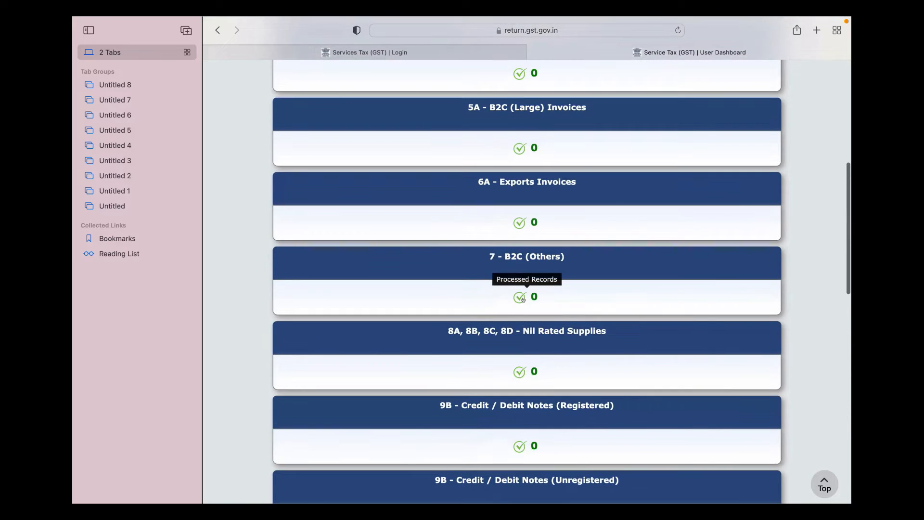
mouse_move(533, 256)
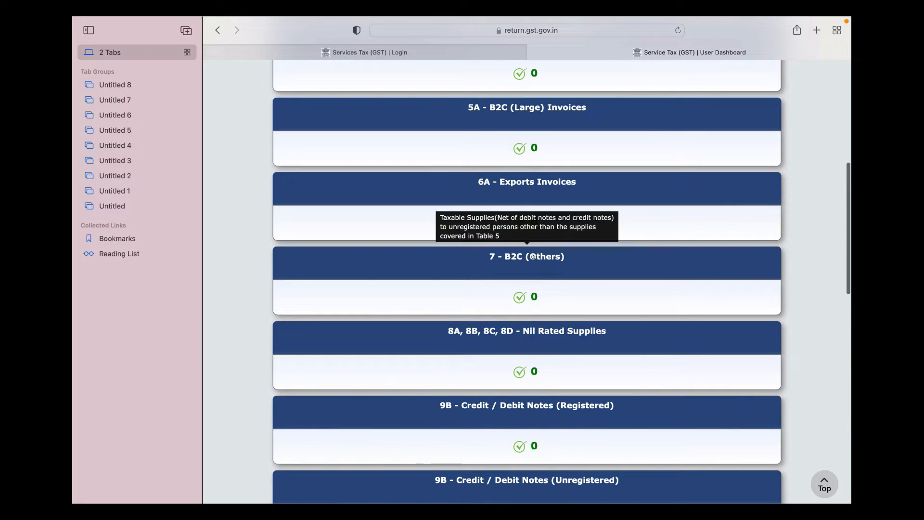
Step: In the Nil Rated Supplies section, enter 145000 as exempted intra-state supplies to unregistered persons and save
mouse_move(550, 334)
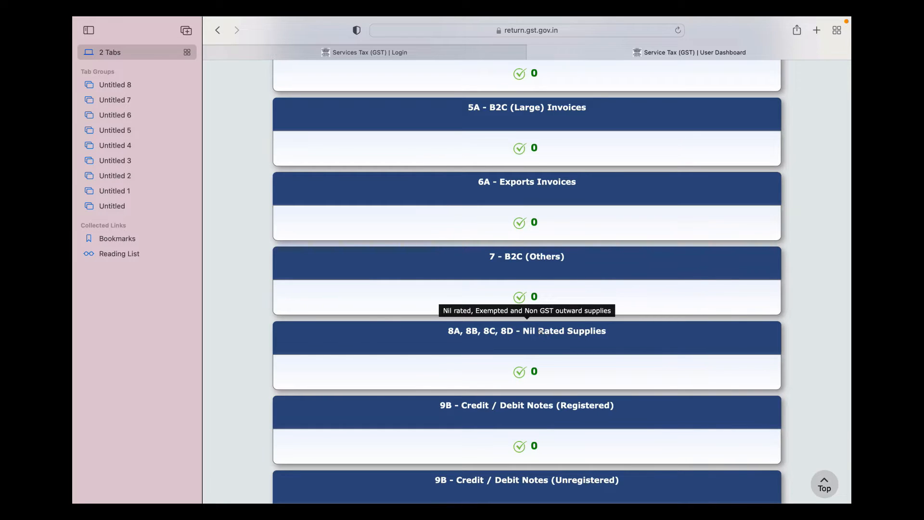
left_click(541, 332)
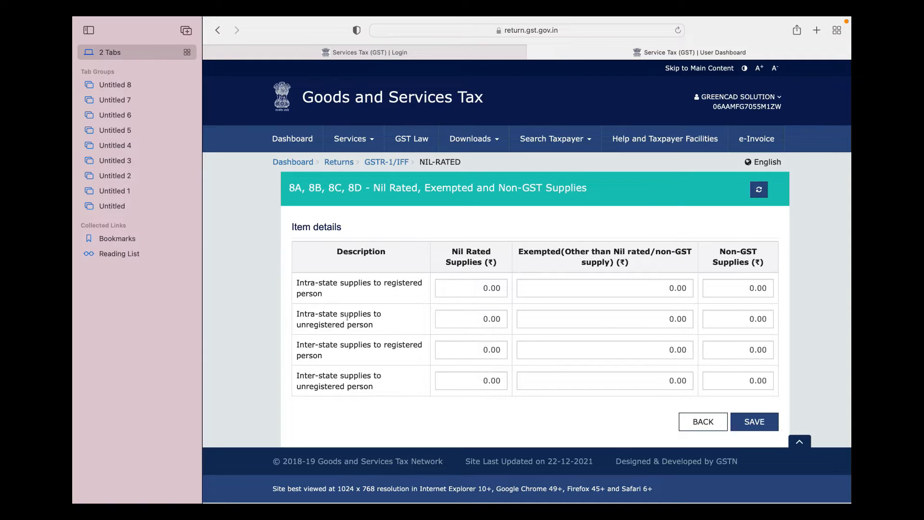
left_click(638, 316)
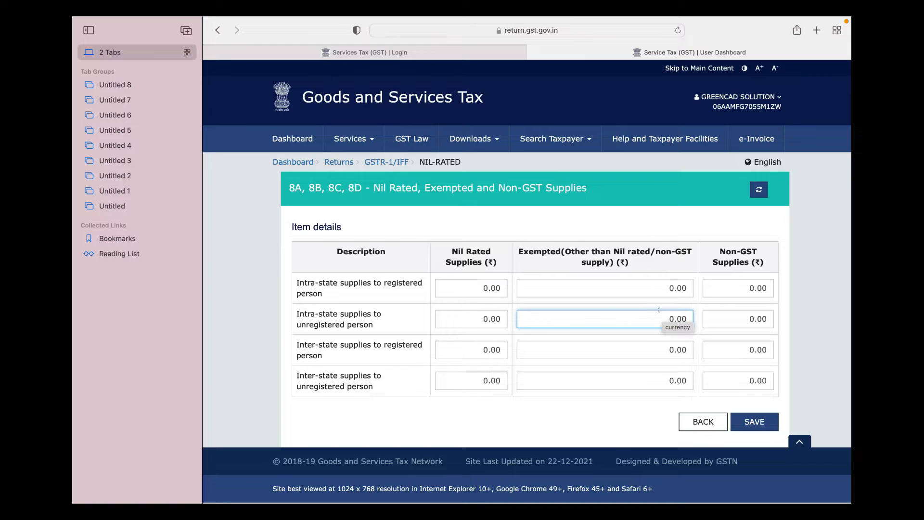
left_click(675, 318)
left_click(674, 319)
key("BackSpace")
type("145000")
left_click(753, 422)
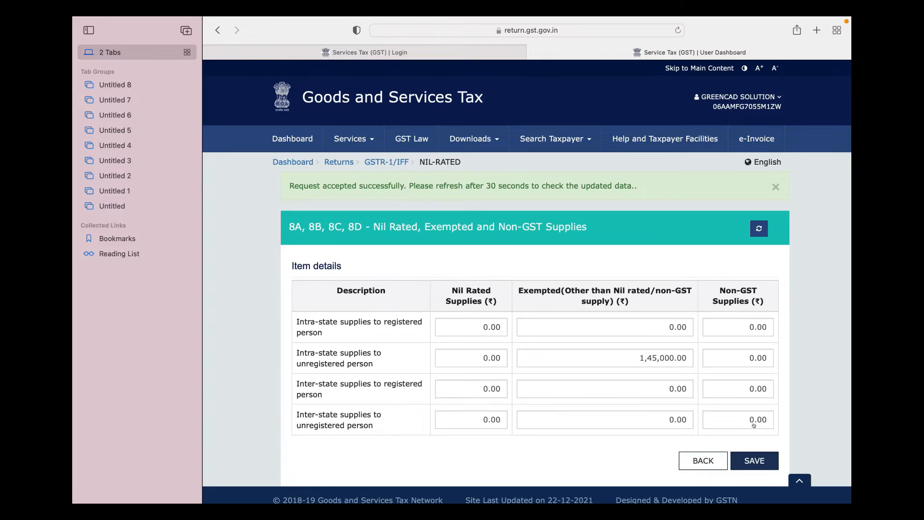
scroll(615, 378, "down", 2)
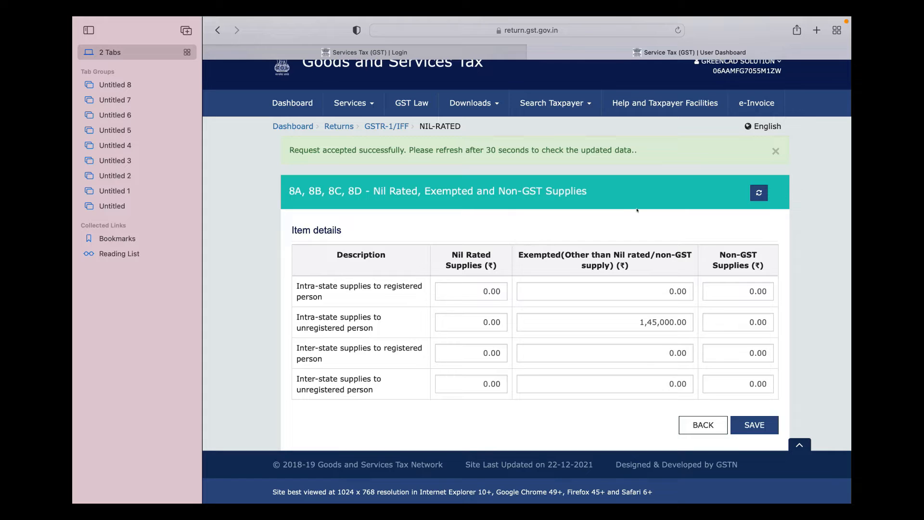
Step: Refresh the Nil Rated, Exempted and Non-GST Supplies data and go back to the GSTR-1 overview
left_click(759, 194)
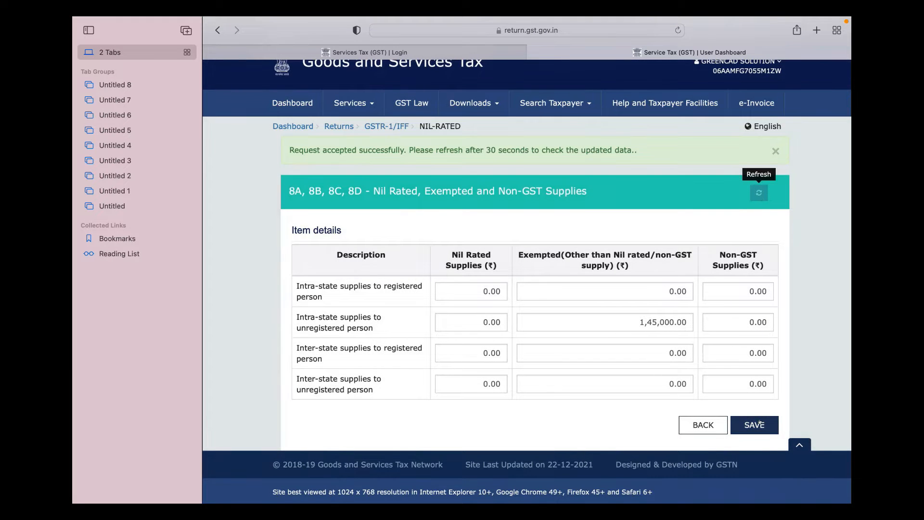
scroll(741, 423, "down", 1)
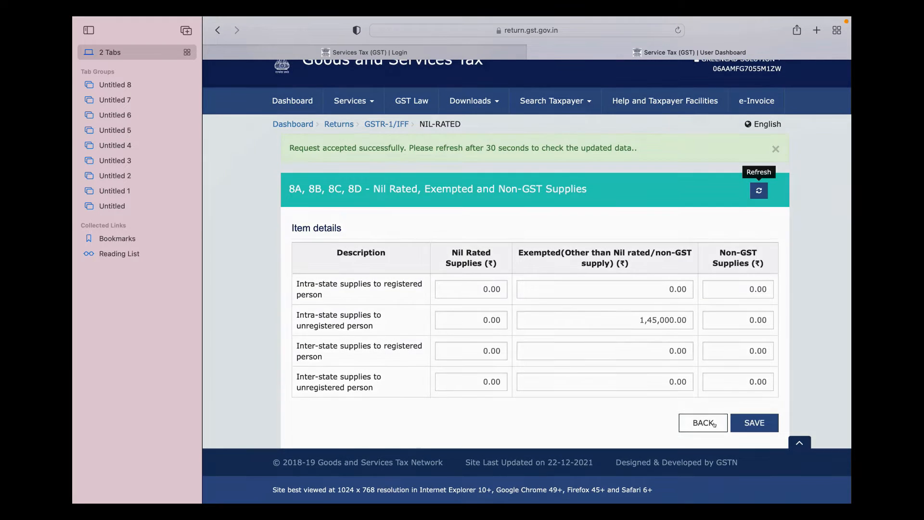
left_click(703, 423)
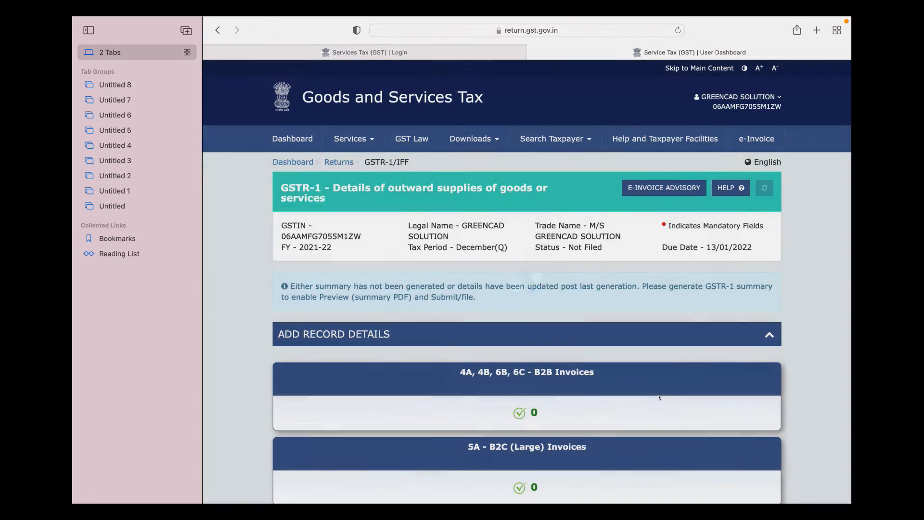
Step: Accept the acknowledgement that the GSTR-1 preview details have been reviewed and the information is correct
scroll(660, 400, "down", 10)
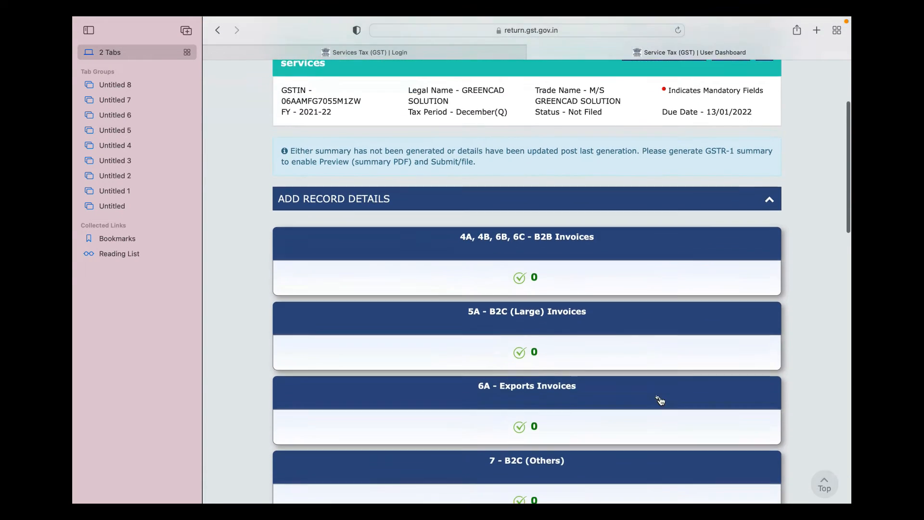
scroll(660, 400, "down", 8)
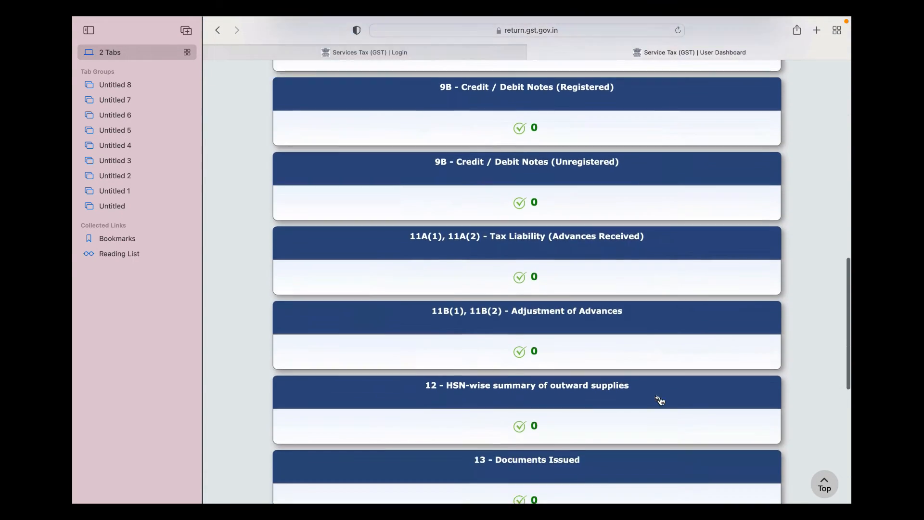
scroll(660, 401, "down", 2)
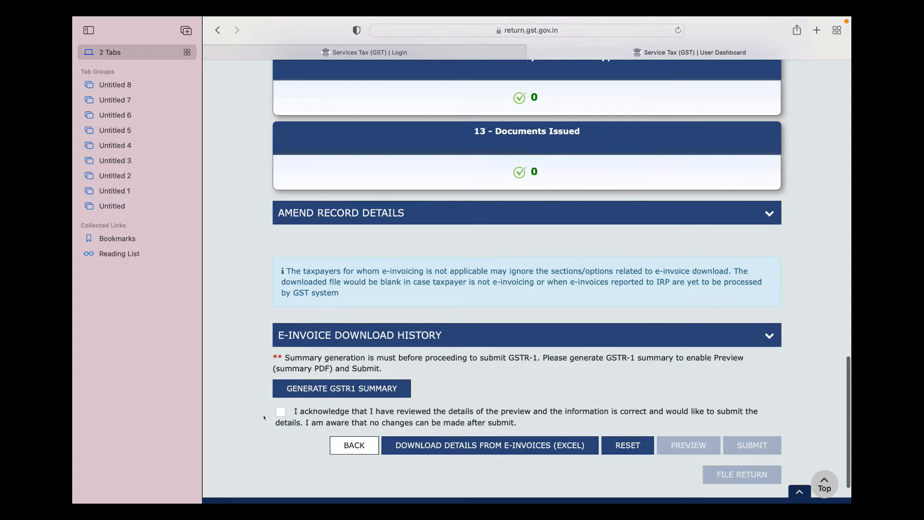
left_click(280, 412)
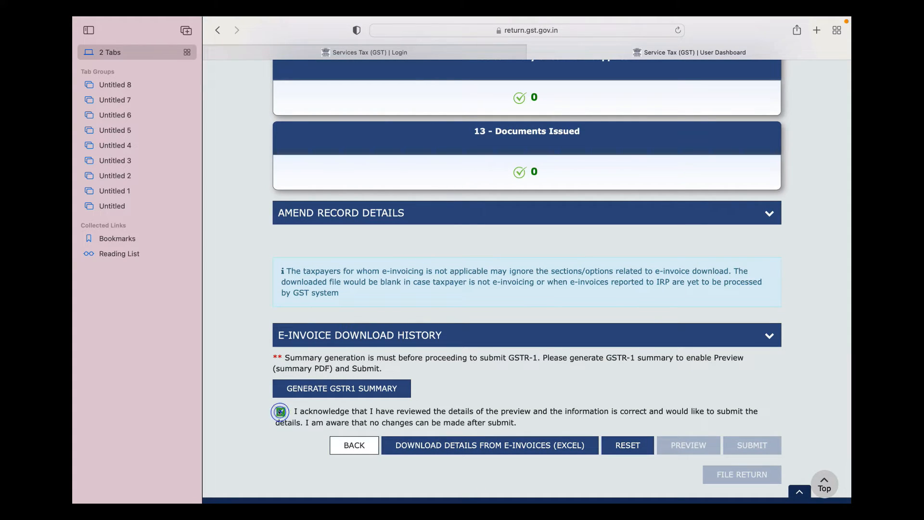
Step: Refresh the GSTR-1 record details and check the processed records under Nil Rated Supplies
scroll(494, 244, "up", 15)
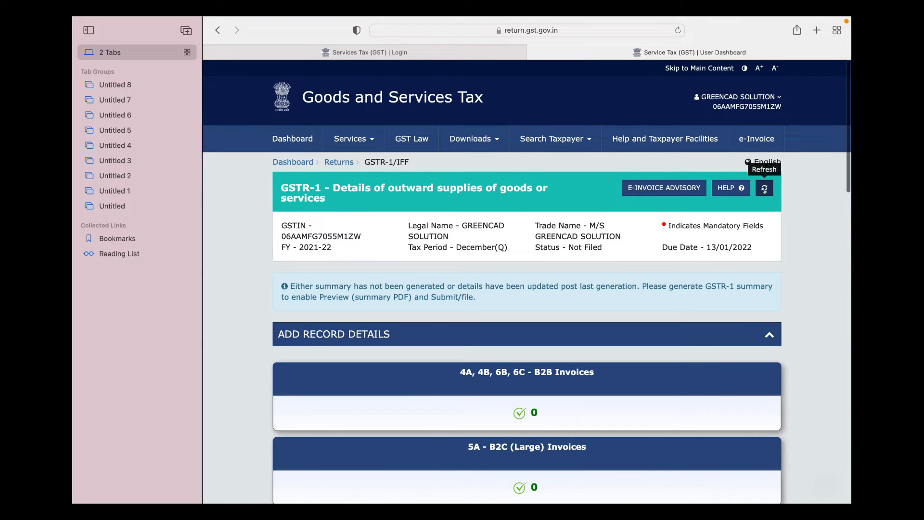
left_click(765, 188)
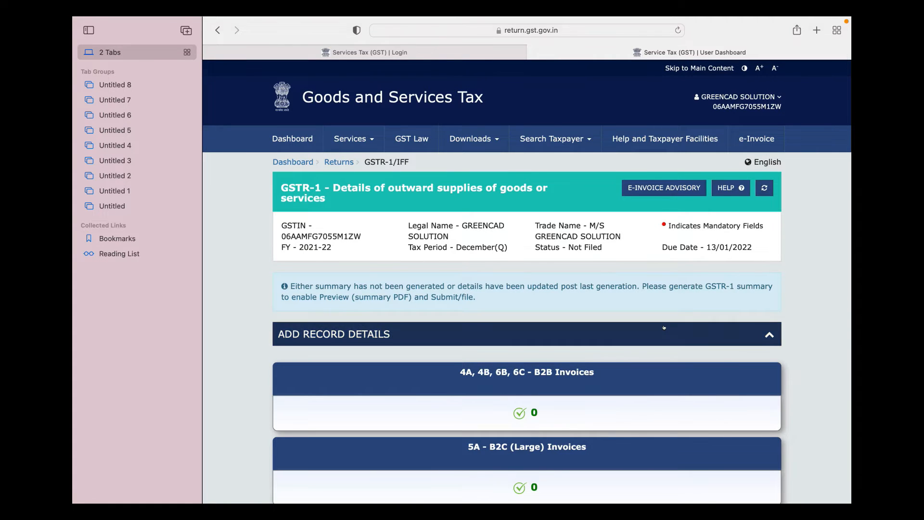
scroll(663, 324, "down", 5)
scroll(663, 328, "down", 3)
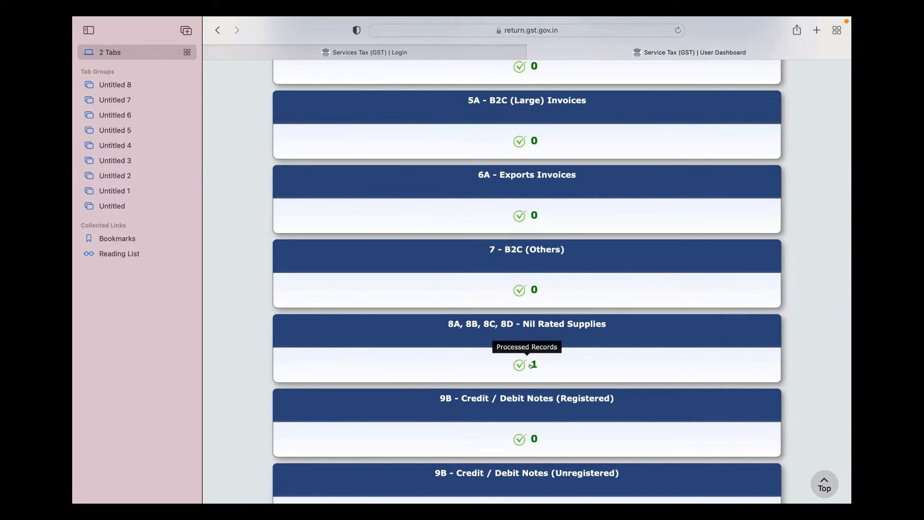
Step: Generate the GSTR-1 summary for the December quarter
scroll(529, 363, "down", 7)
scroll(528, 363, "down", 8)
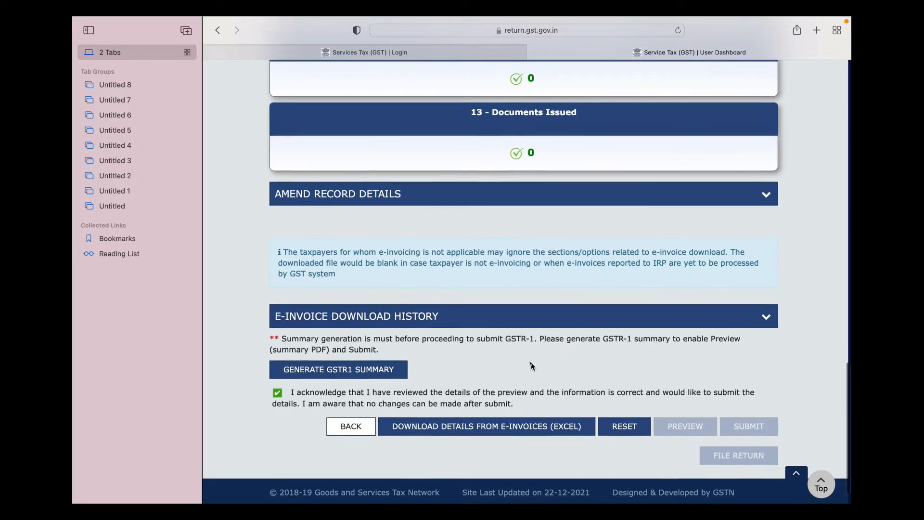
triple_click(362, 387)
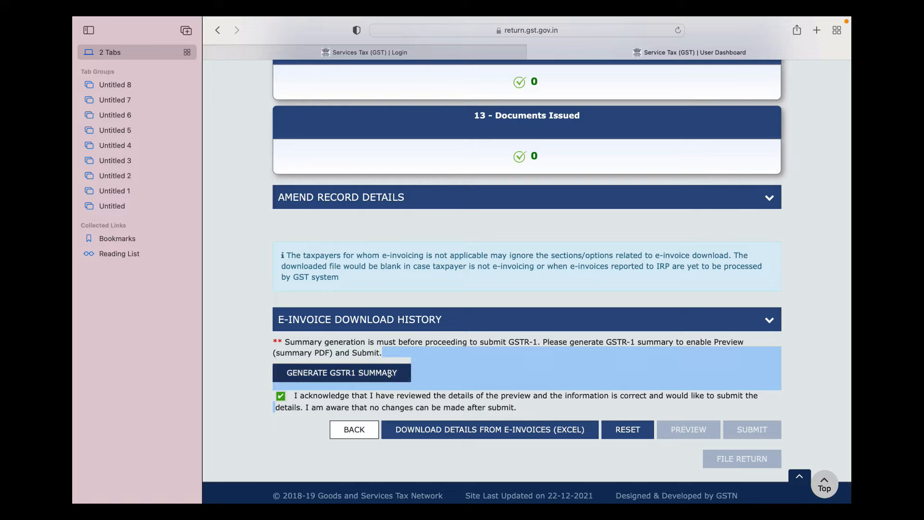
left_click(398, 375)
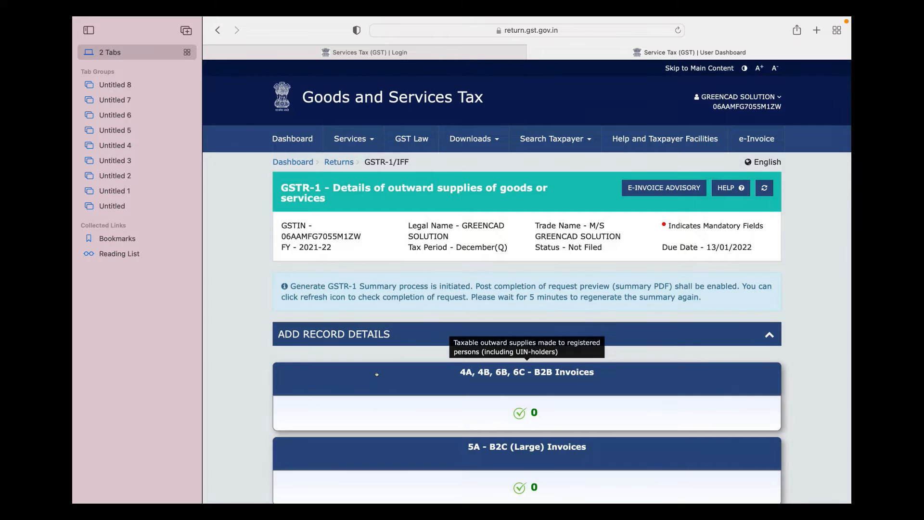
Step: Refresh the GSTR-1 overview to update the status of the summary generation request
scroll(376, 374, "down", 20)
scroll(562, 297, "up", 5)
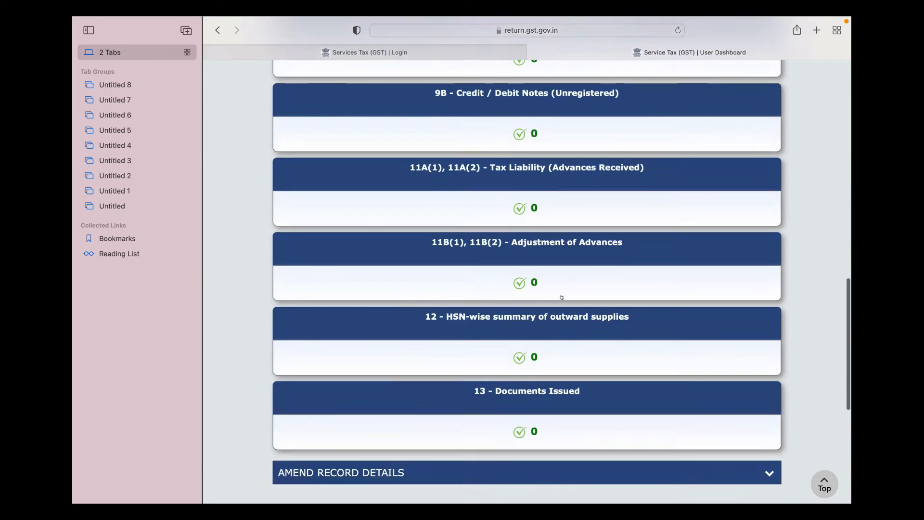
scroll(561, 297, "up", 12)
scroll(672, 169, "up", 5)
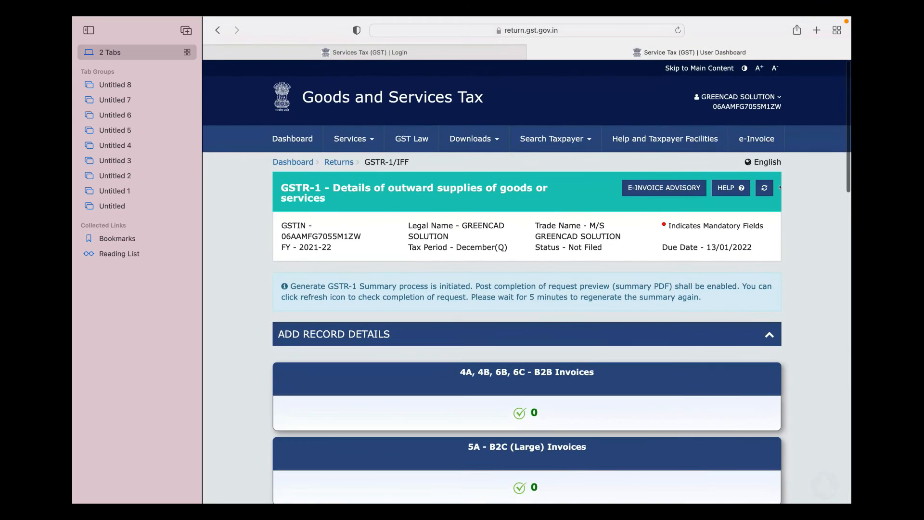
left_click(764, 187)
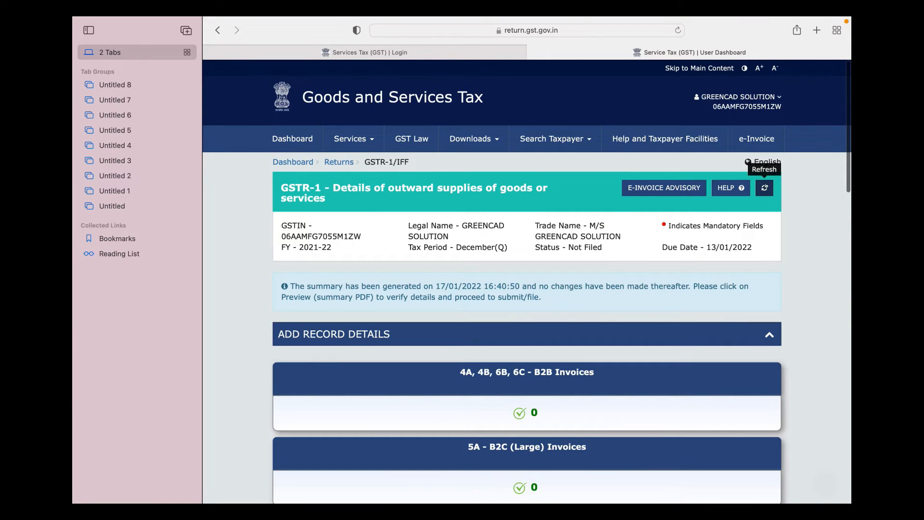
Step: Submit the GSTR-1 and confirm proceeding with the submission
scroll(556, 402, "down", 17)
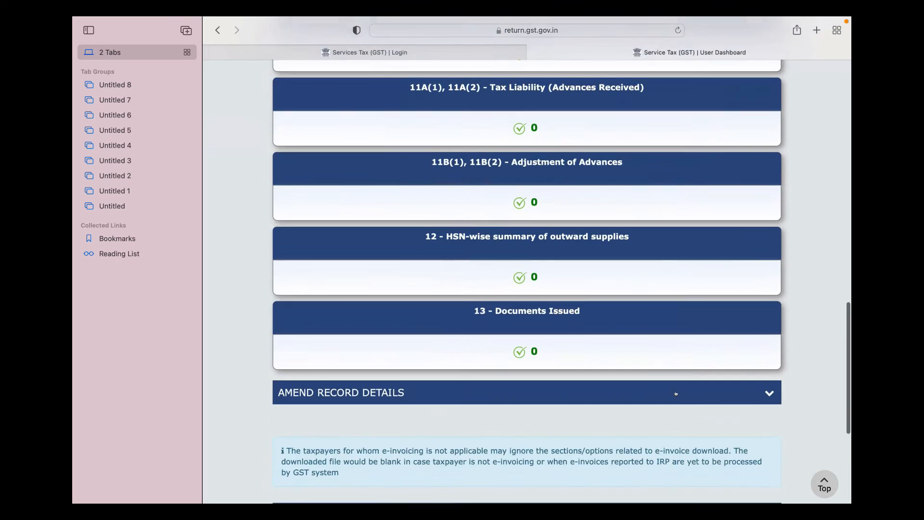
scroll(675, 393, "down", 3)
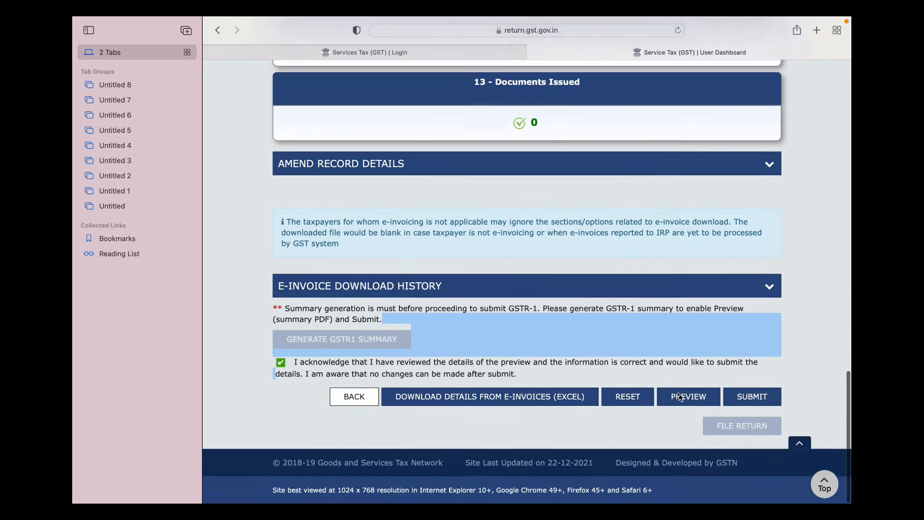
left_click(743, 395)
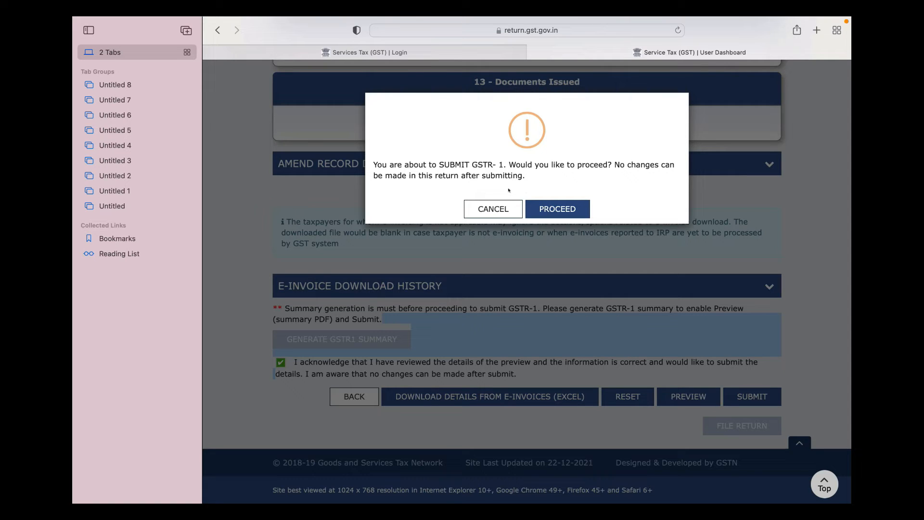
left_click(556, 207)
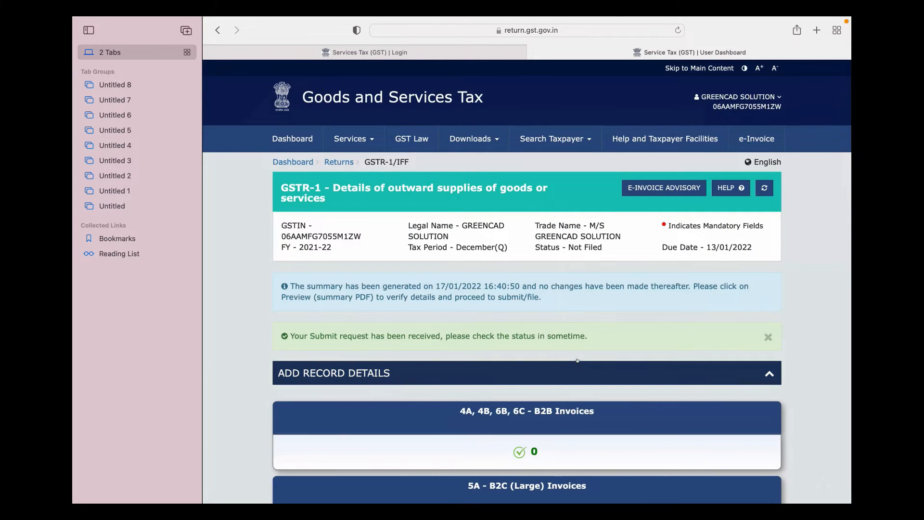
Step: Check the submission options below the record details and refresh the GSTR-1 overview to update the return's status
scroll(568, 332, "down", 3)
scroll(577, 360, "down", 1)
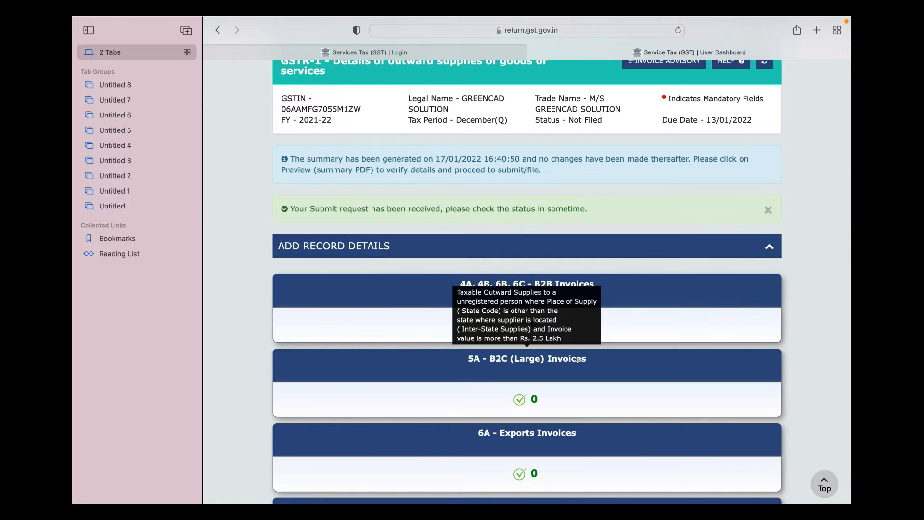
scroll(577, 360, "down", 15)
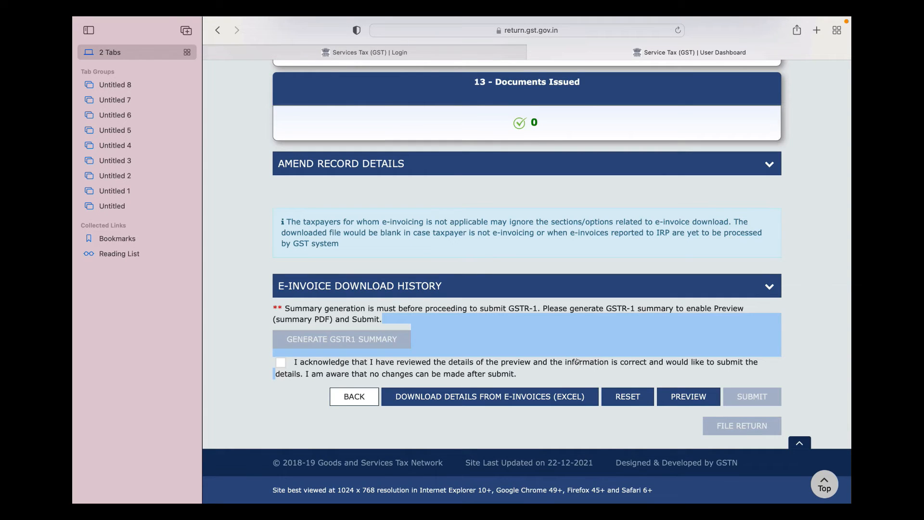
scroll(577, 360, "up", 15)
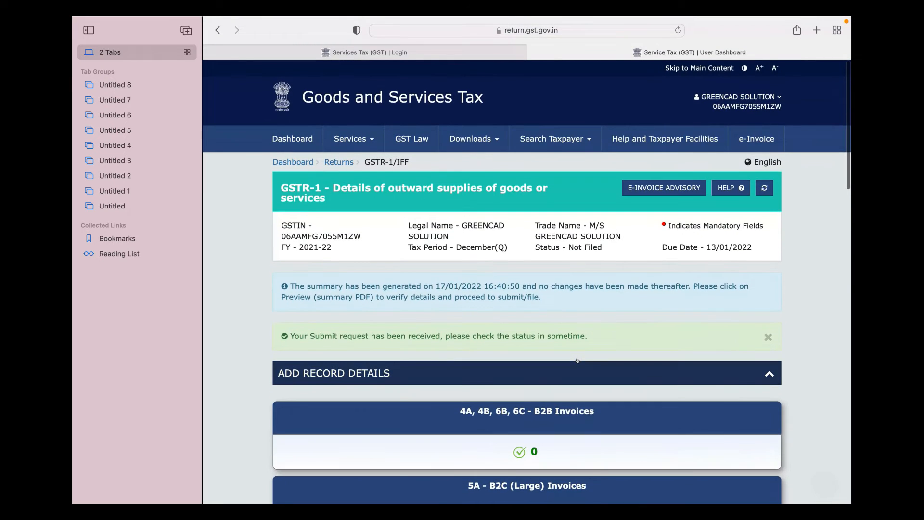
left_click(765, 189)
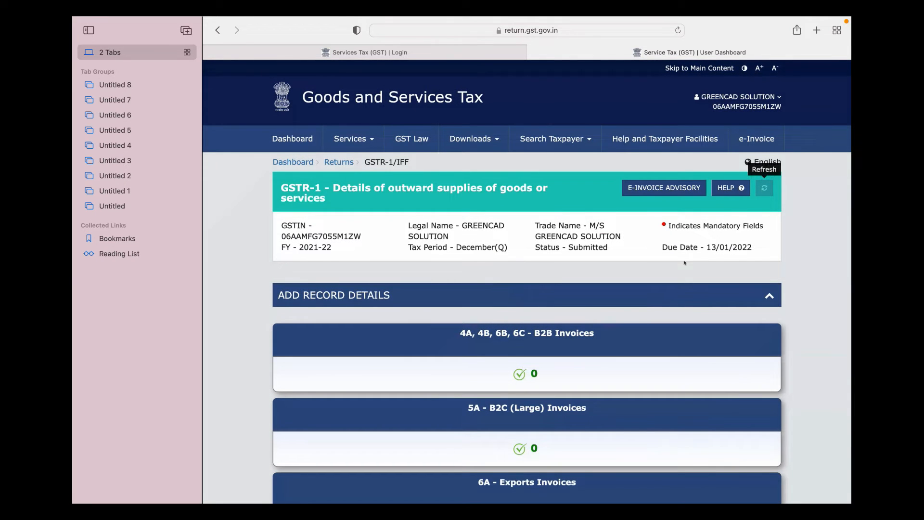
Step: Open the filing of the submitted GSTR-1, affirm the declaration, select the authorised signatory and file with EVC
scroll(766, 188, "down", 20)
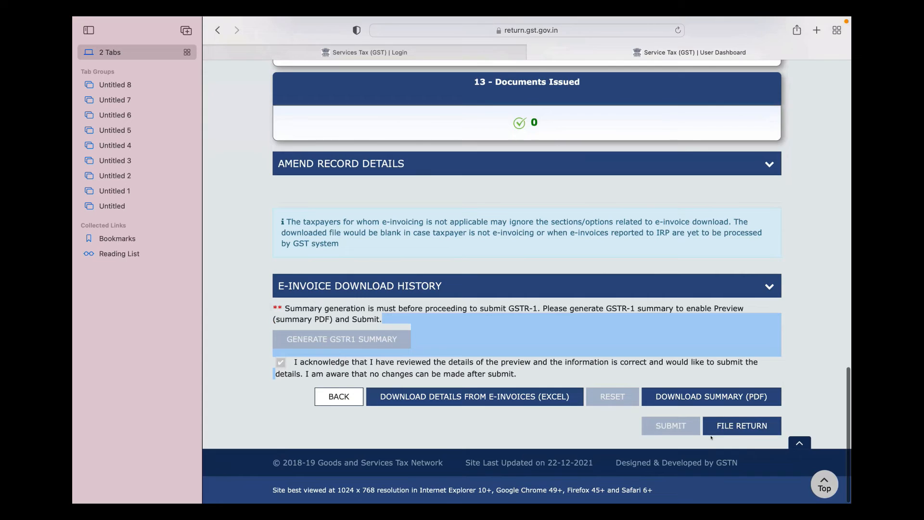
left_click(742, 427)
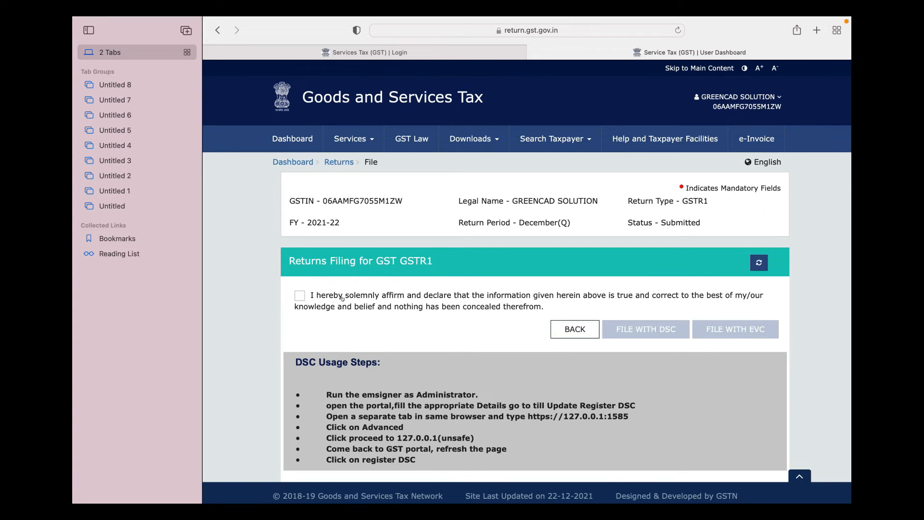
left_click(299, 295)
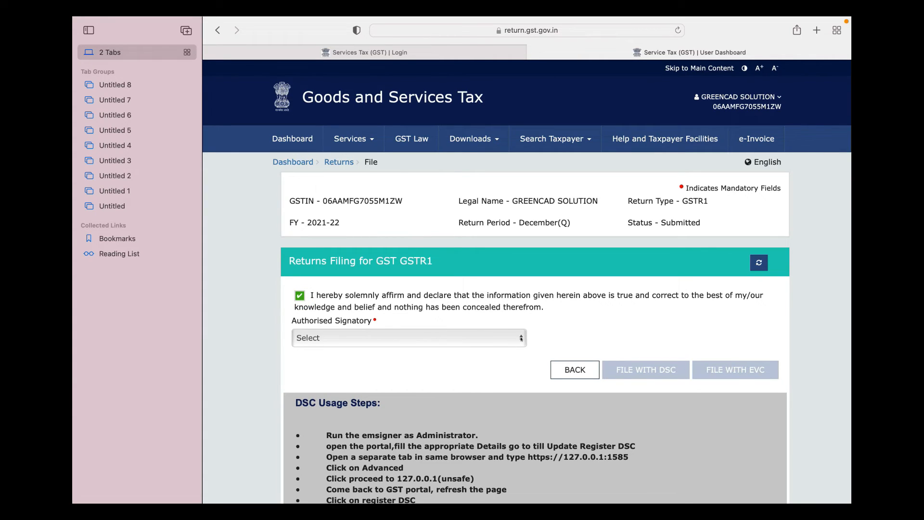
left_click(521, 339)
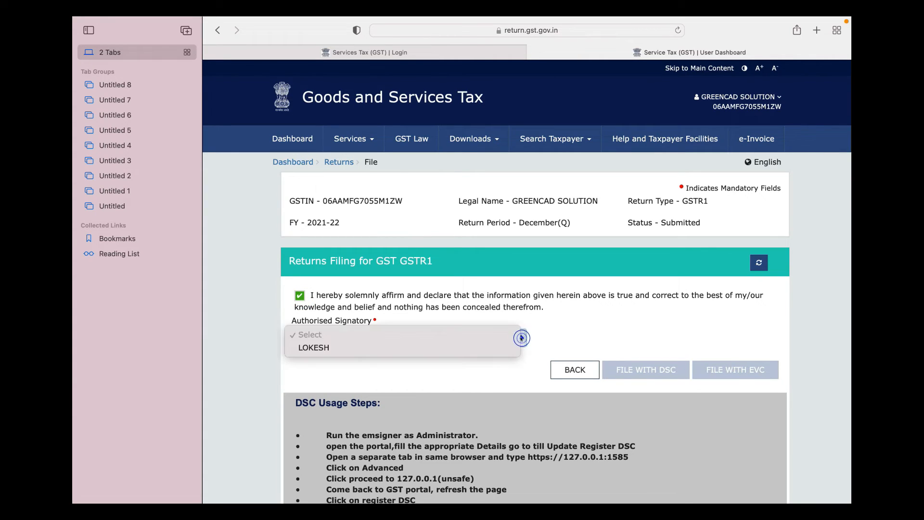
left_click(418, 349)
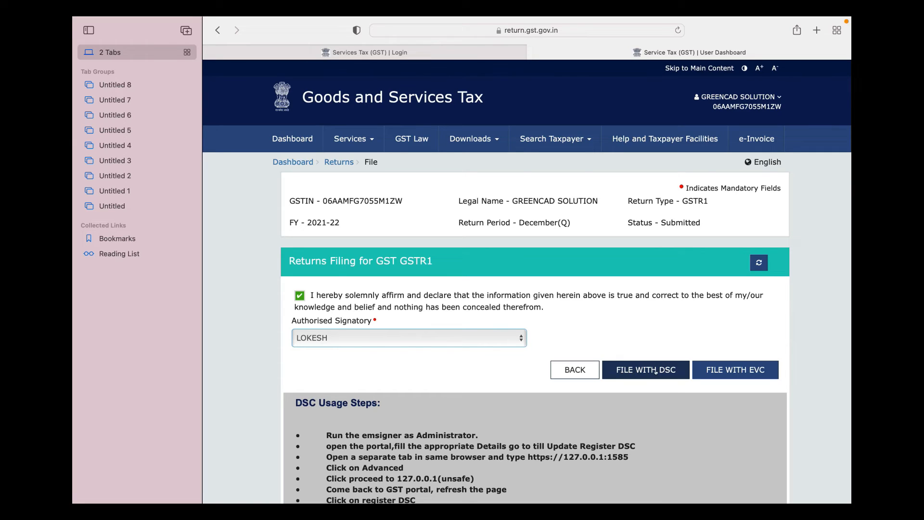
left_click(720, 371)
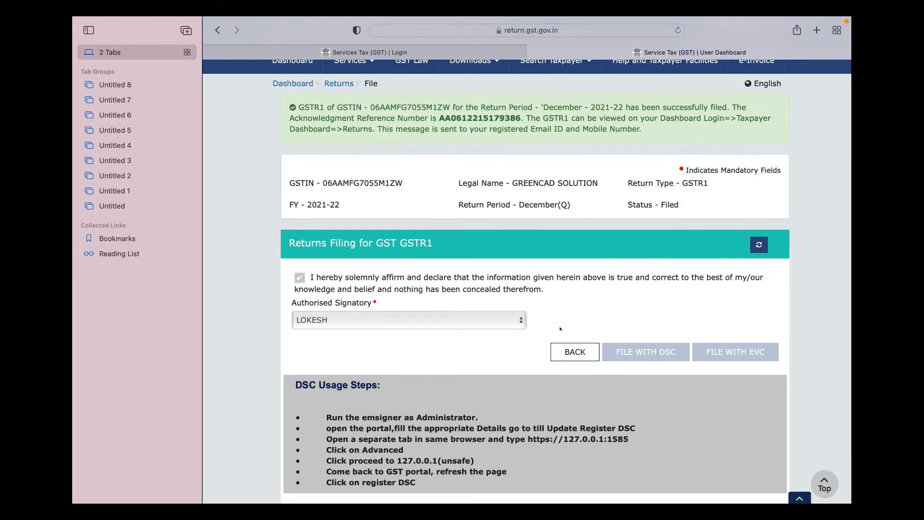
Step: Refresh the GSTR-1 filing page and go back through the GSTR-1 overview to File Returns
scroll(560, 329, "down", 3)
scroll(561, 329, "up", 6)
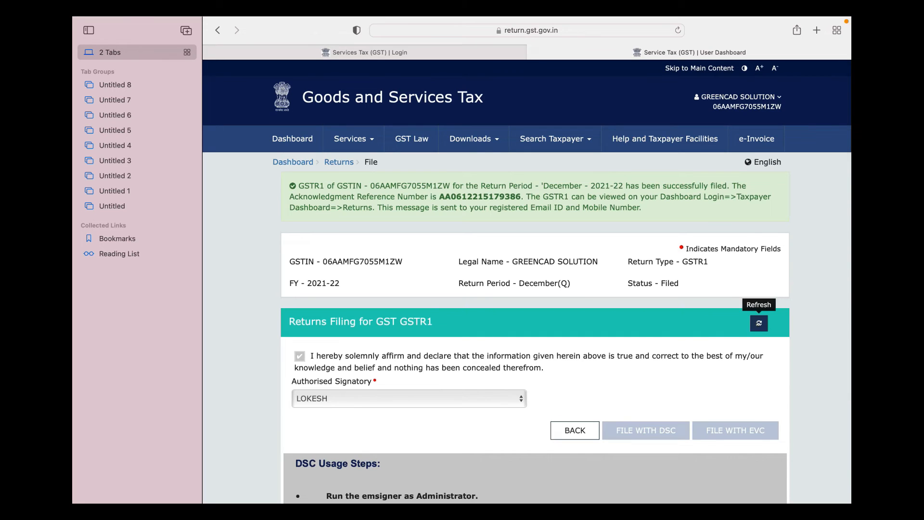
left_click(759, 323)
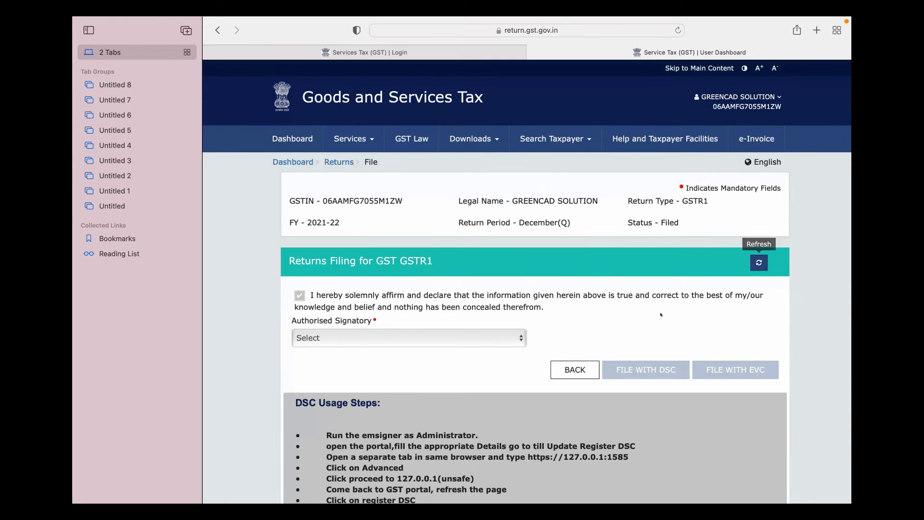
left_click(581, 368)
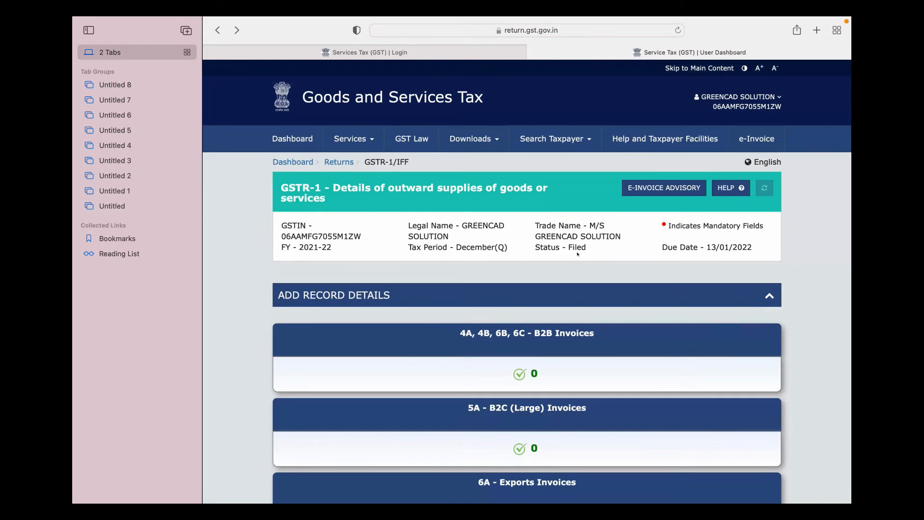
scroll(575, 356, "down", 20)
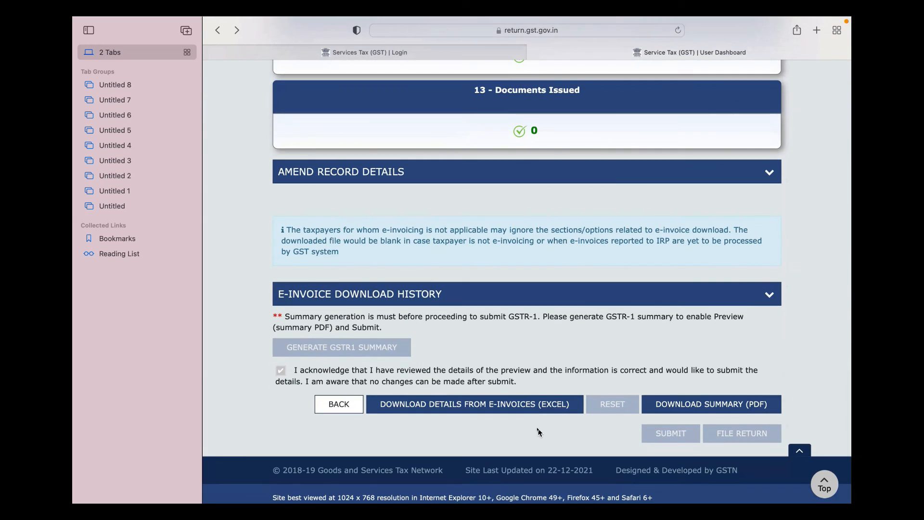
scroll(539, 432, "up", 20)
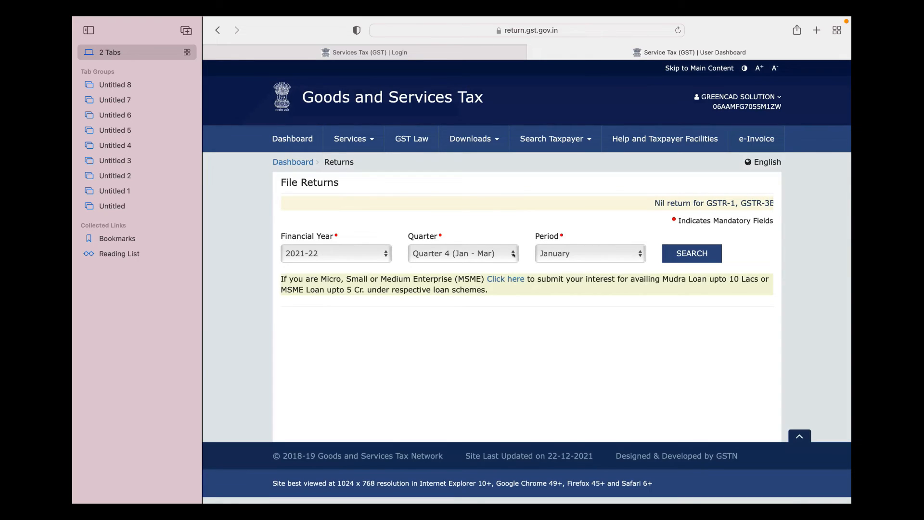
Step: Search the returns for Quarter 3 (Oct - Dec) of 2021-22, period December, and check the filing status of the quarterly GSTR-1
left_click(514, 254)
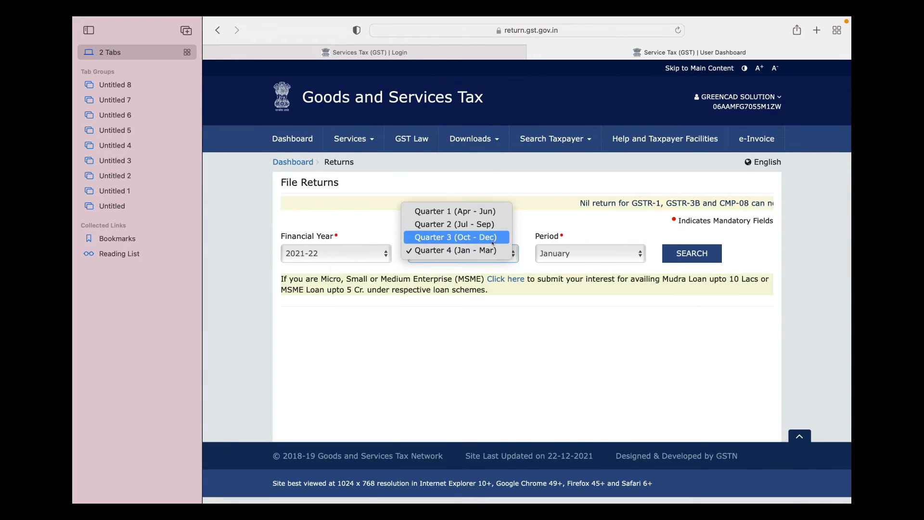
left_click(510, 237)
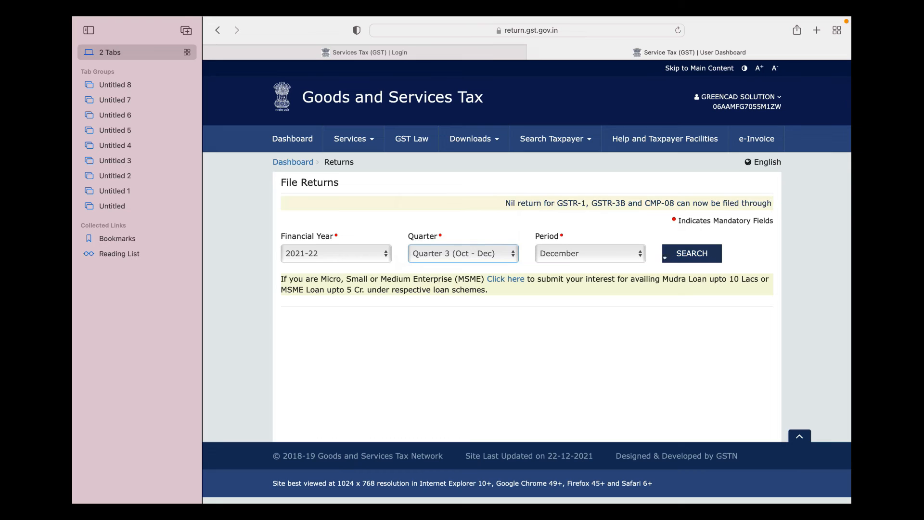
left_click(699, 254)
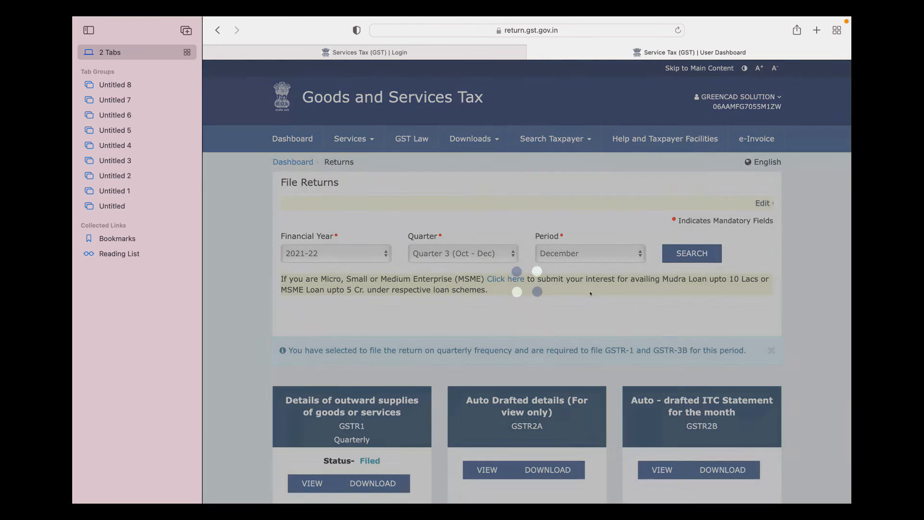
scroll(473, 368, "down", 2)
scroll(473, 368, "down", 1)
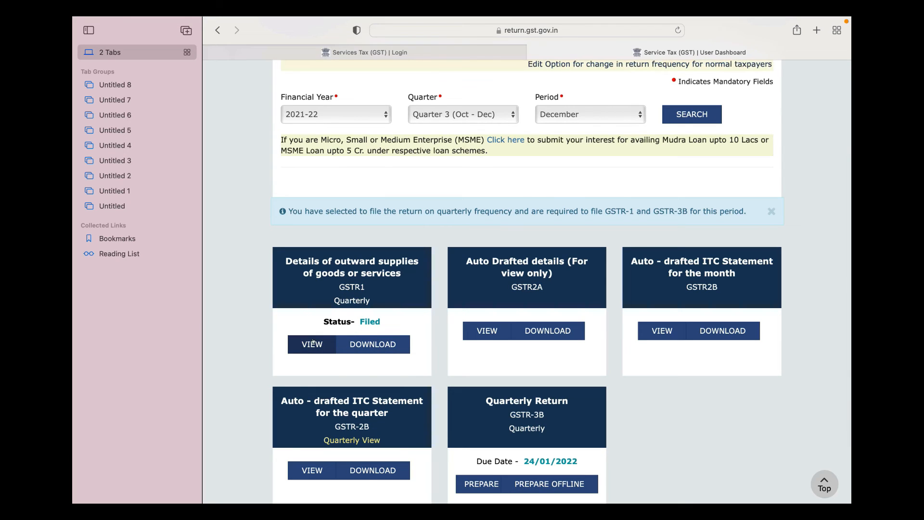
scroll(460, 181, "up", 2)
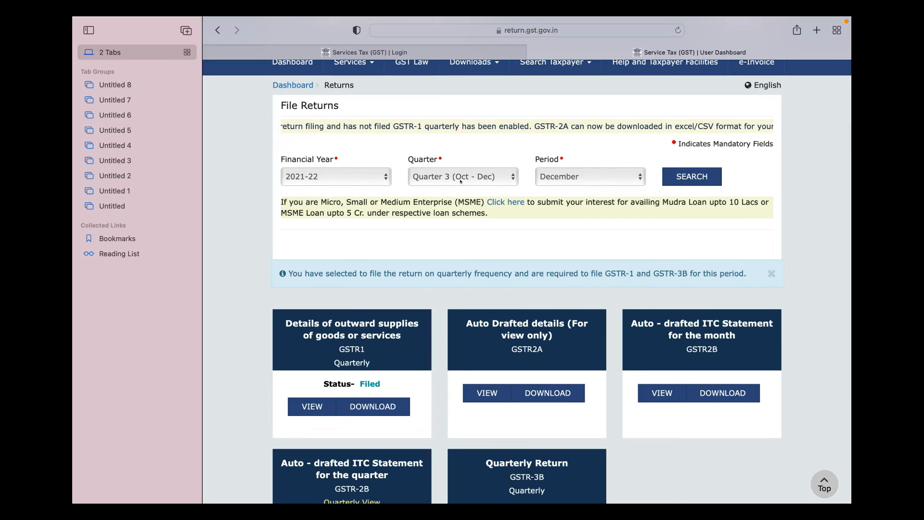
scroll(460, 181, "up", 1)
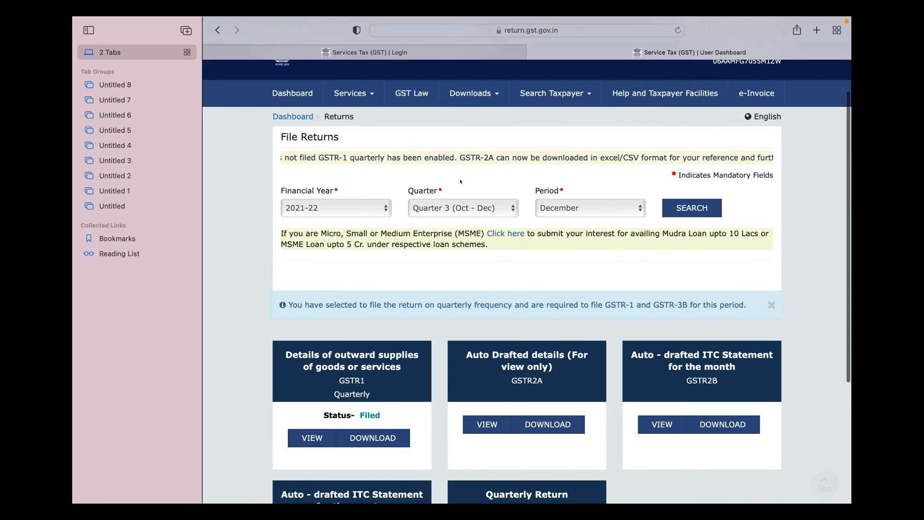